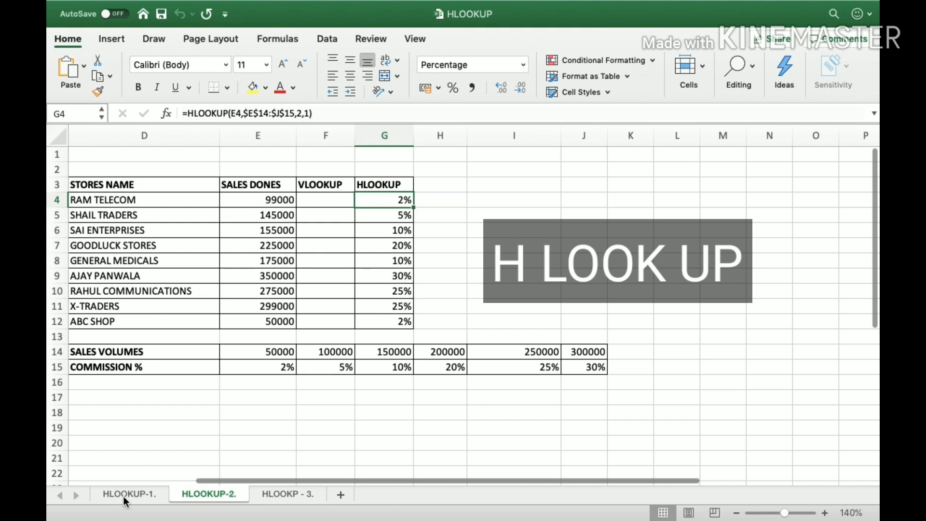
Switch to the HLOOKUP-1. sheet and clear the existing results in E2:F7 under the VLOOKUP and HLOOKUP headers
click(123, 495)
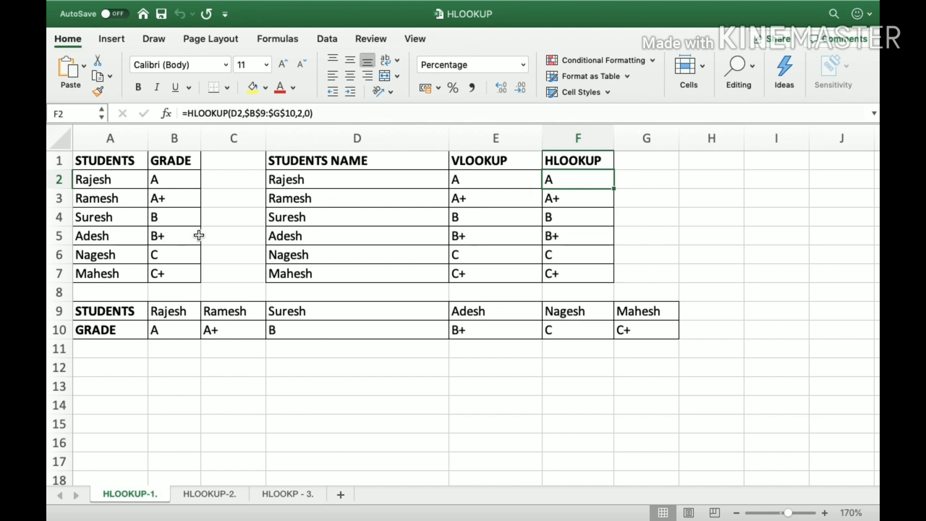
drag(111, 161, 116, 274)
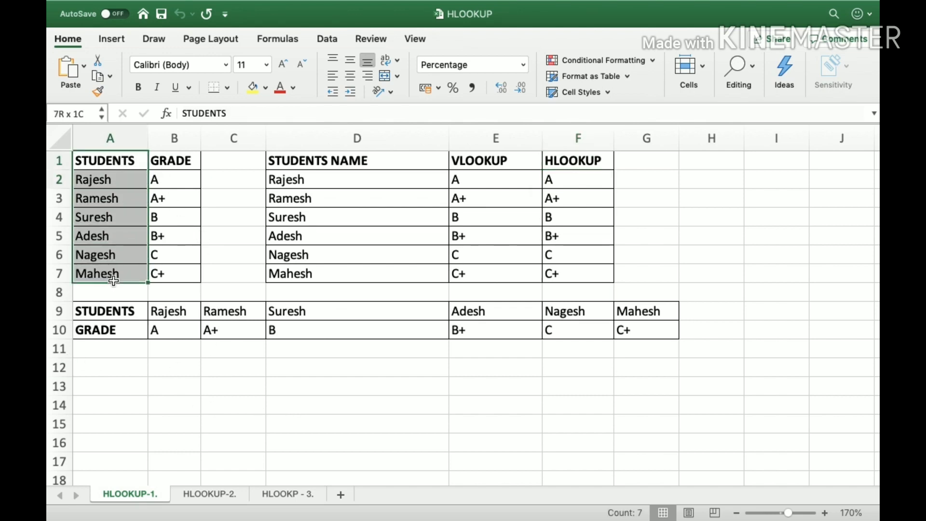
drag(179, 160, 173, 273)
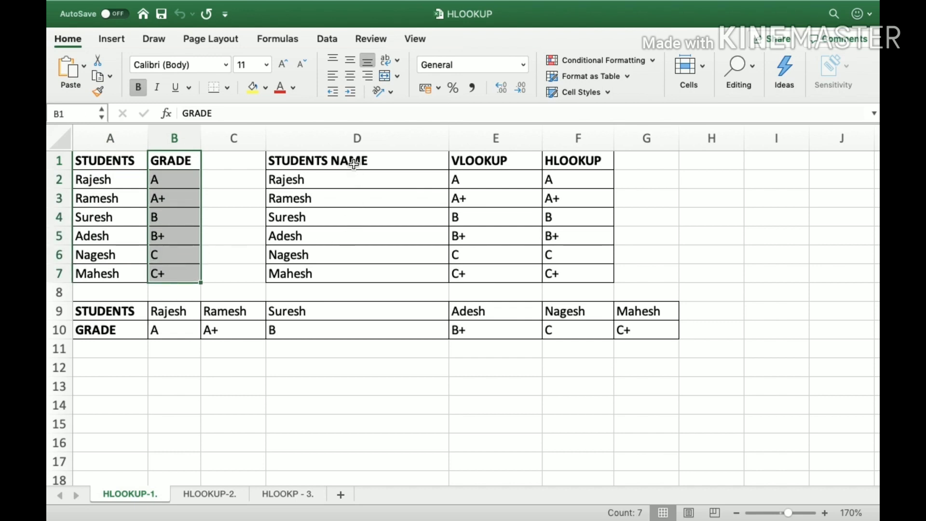
drag(358, 162, 570, 282)
drag(521, 180, 574, 273)
key(Delete)
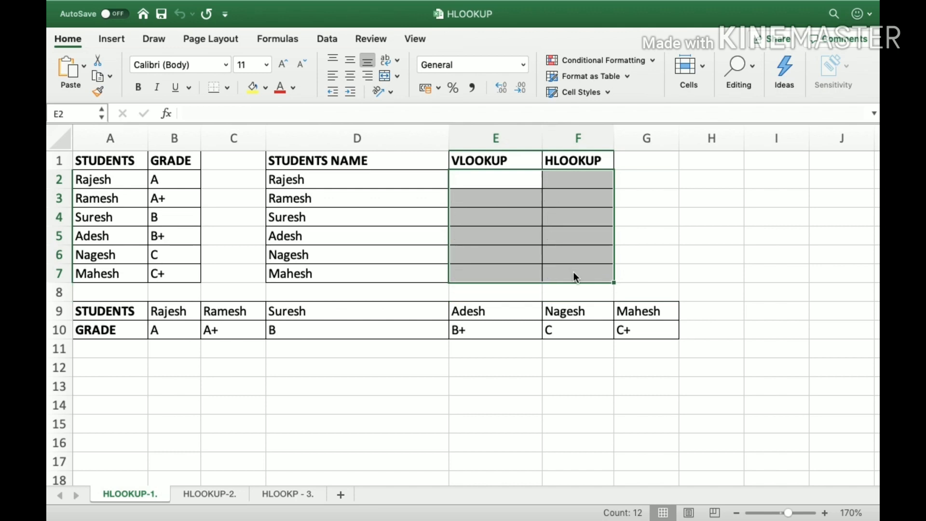
Examine the header row, the vertical student and grade table, and the emptied VLOOKUP column
key(Up)
key(Left)
key(Left)
key(Left)
key(Right)
key(Right)
key(Right)
key(Right)
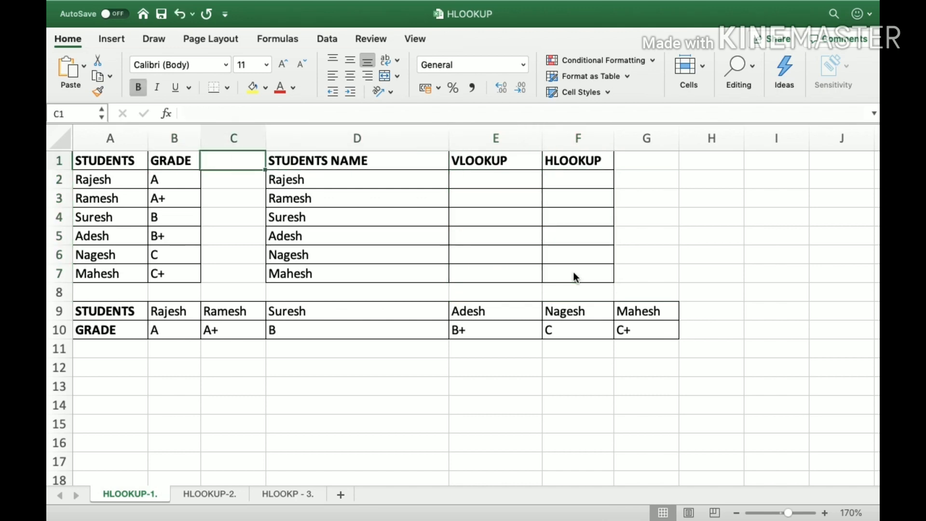
key(Left)
key(Left)
key(Left)
key(Left)
key(Left)
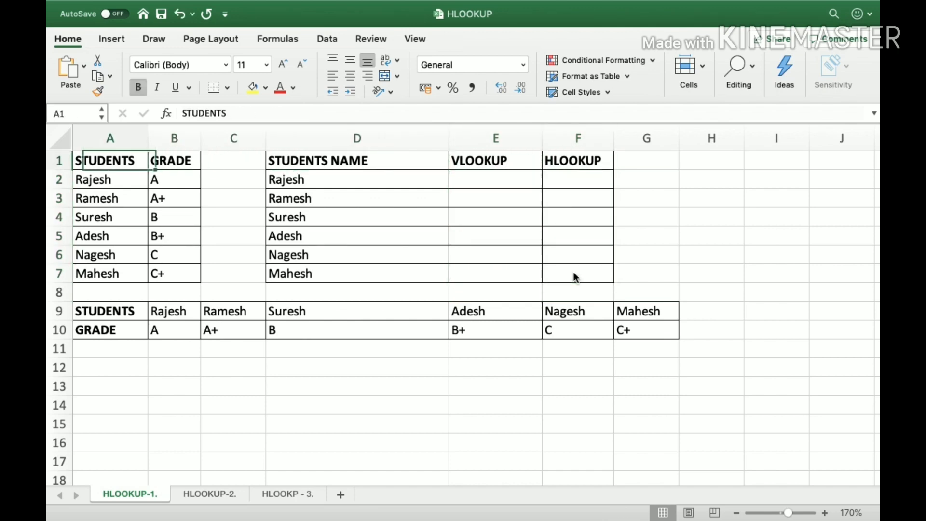
key(Down)
key(Right)
key(Right)
key(Right)
key(Right)
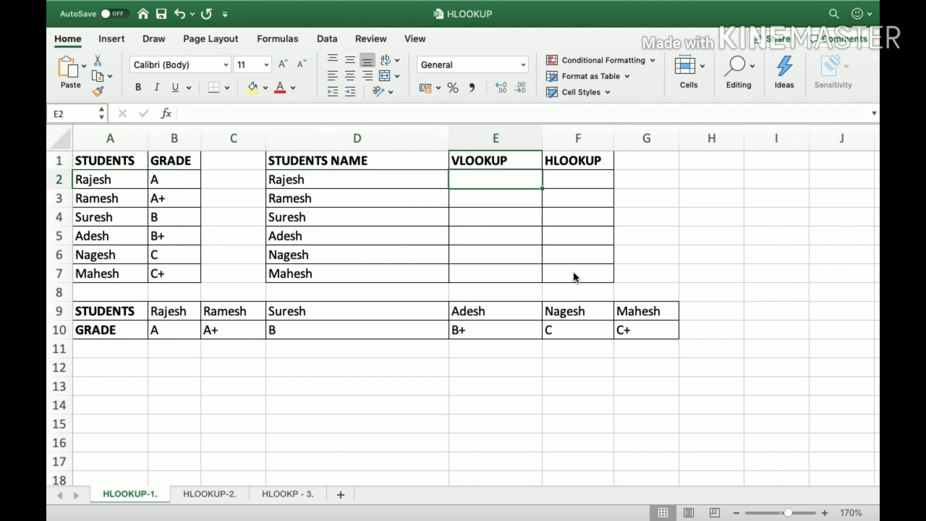
key(Up)
key(shift+Down)
key(shift+Down)
key(shift+Down)
key(shift+Down)
key(shift+Down)
key(shift+Down)
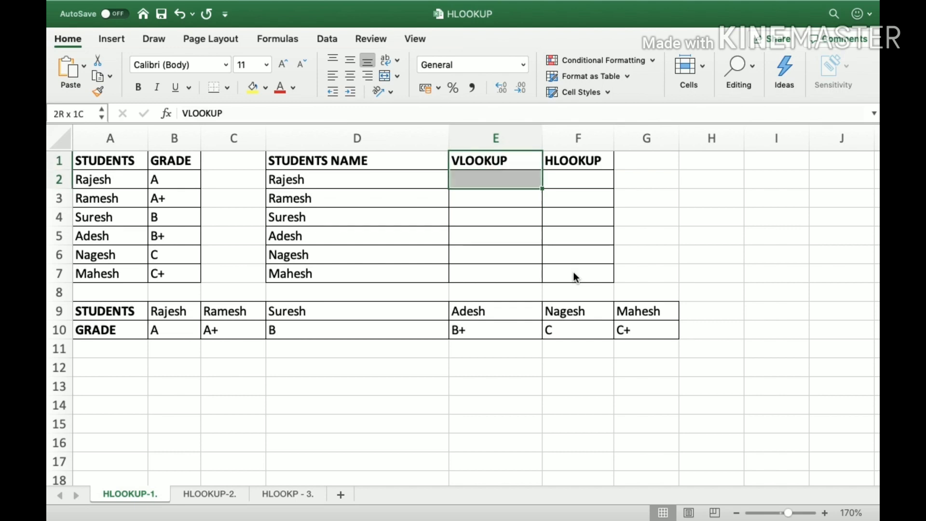
key(Down)
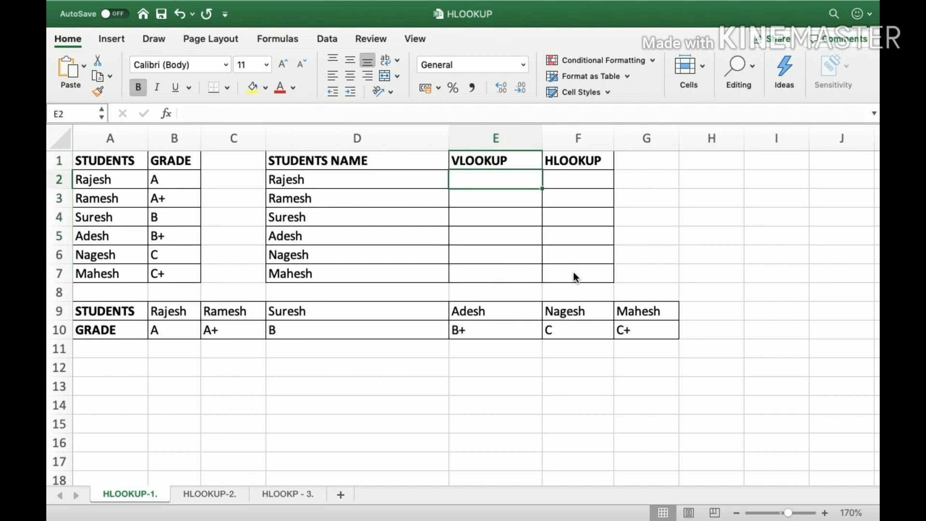
Start a VLOOKUP formula in cell E2 with D2 as the lookup value
key(Down)
key(Up)
text(=VLO)
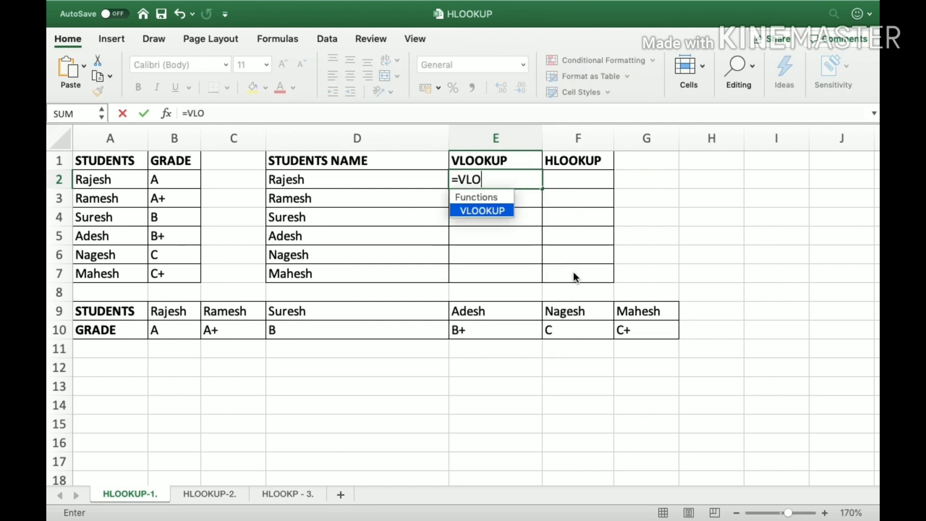
text(O)
key(Tab)
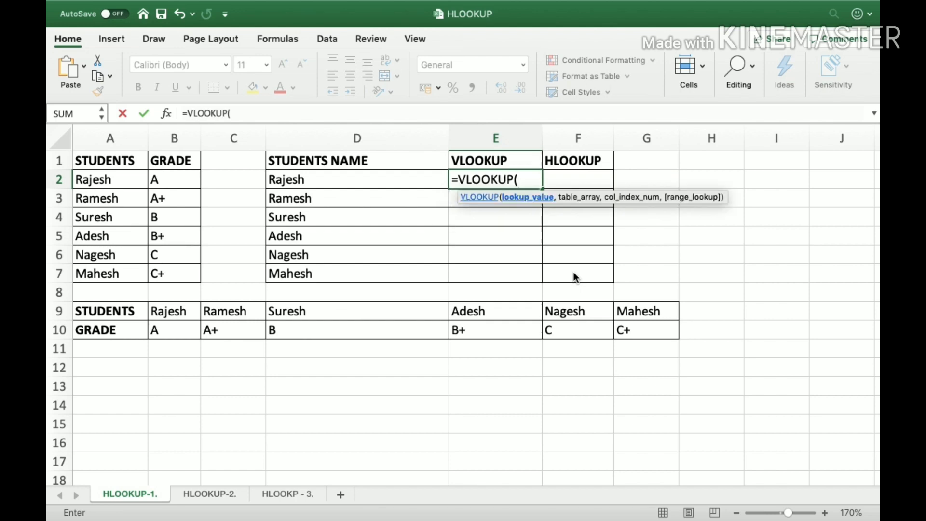
key(Left)
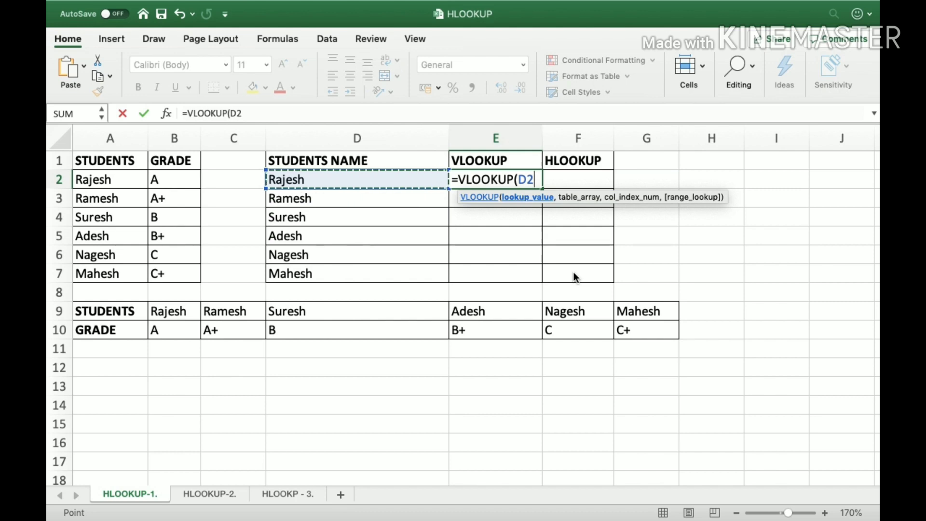
Set the entire columns A:B as the table array of the VLOOKUP formula
text(,)
key(Left)
key(Left)
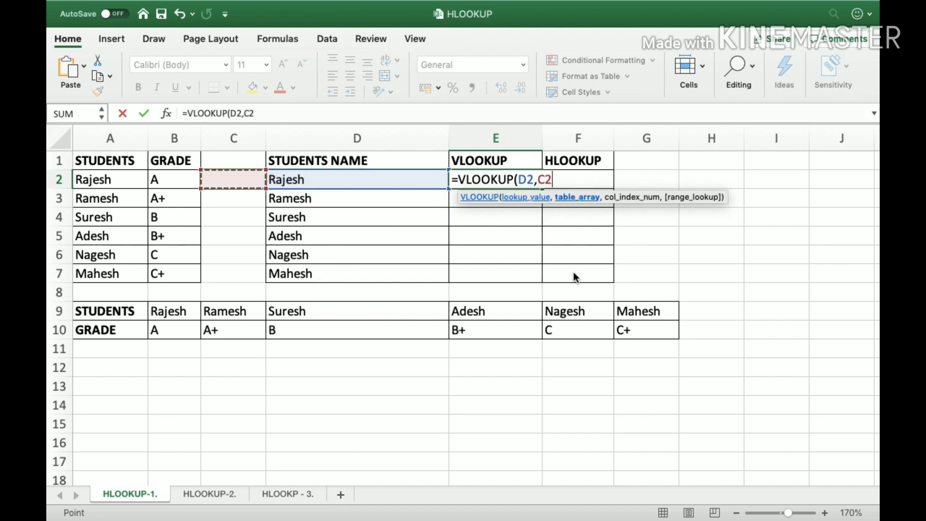
key(Left)
key(Left)
key(shift+Right)
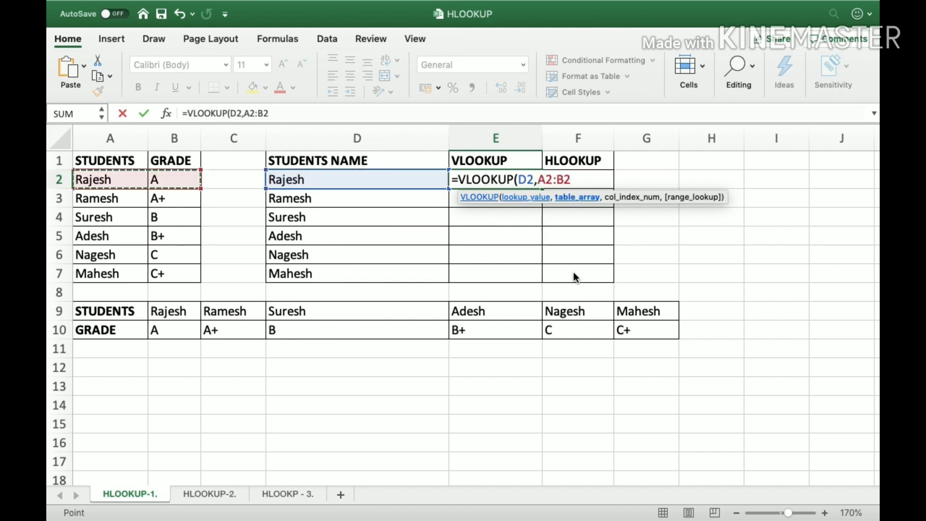
key(Up)
key(shift+Right)
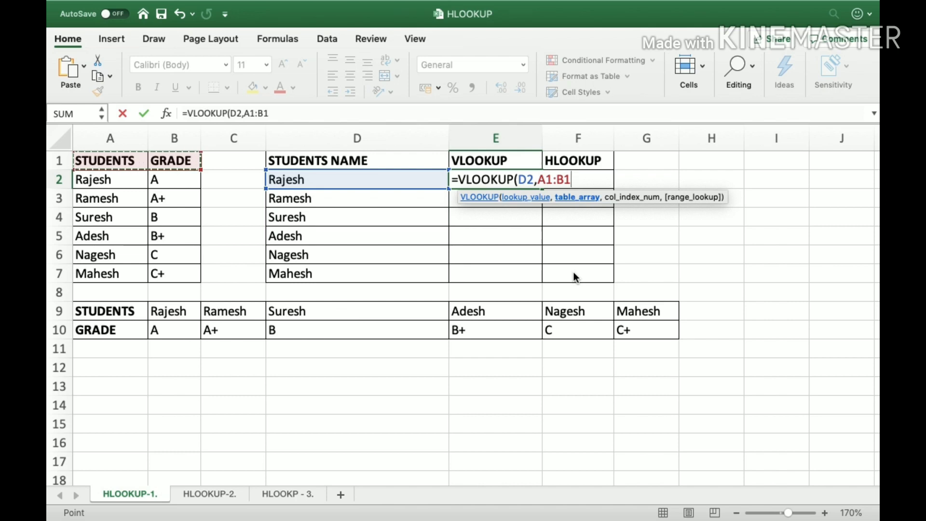
drag(111, 138, 177, 138)
text(,)
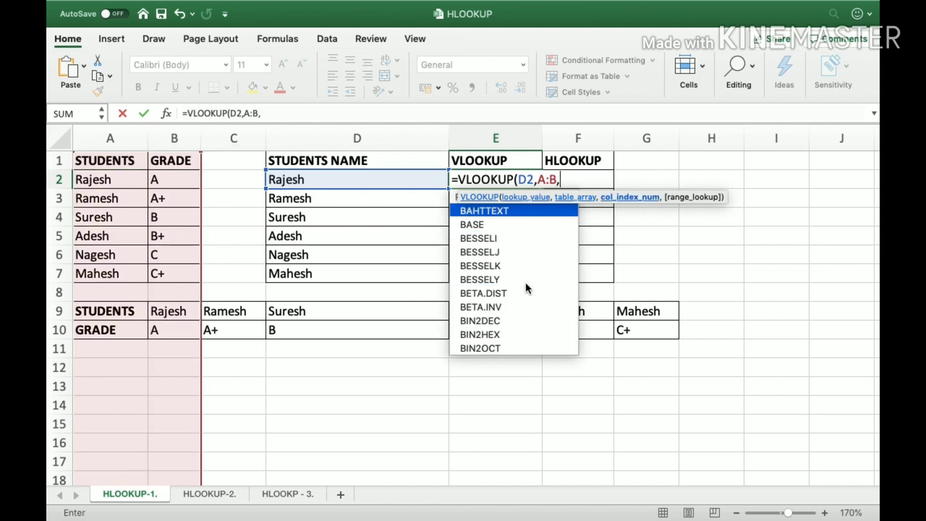
Complete the VLOOKUP formula in E2 with column index 2 and 0 for an exact match
text(2)
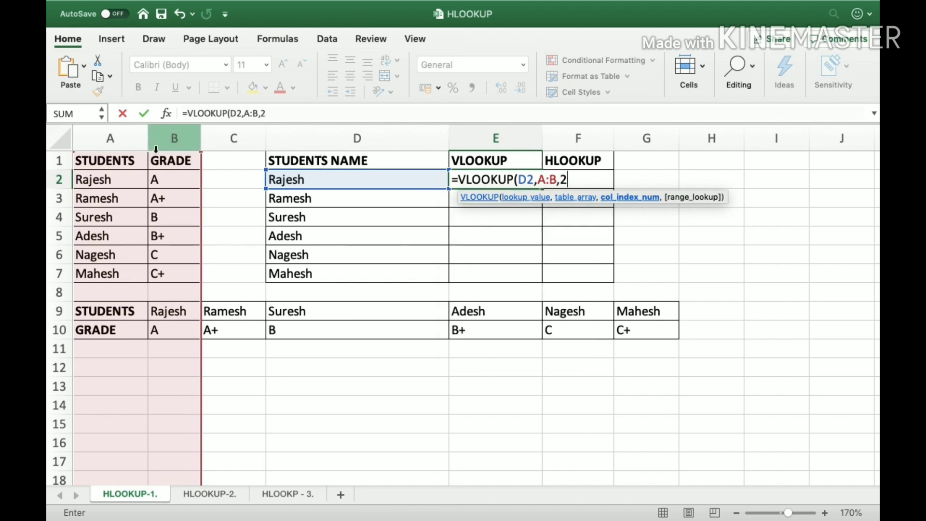
text(,)
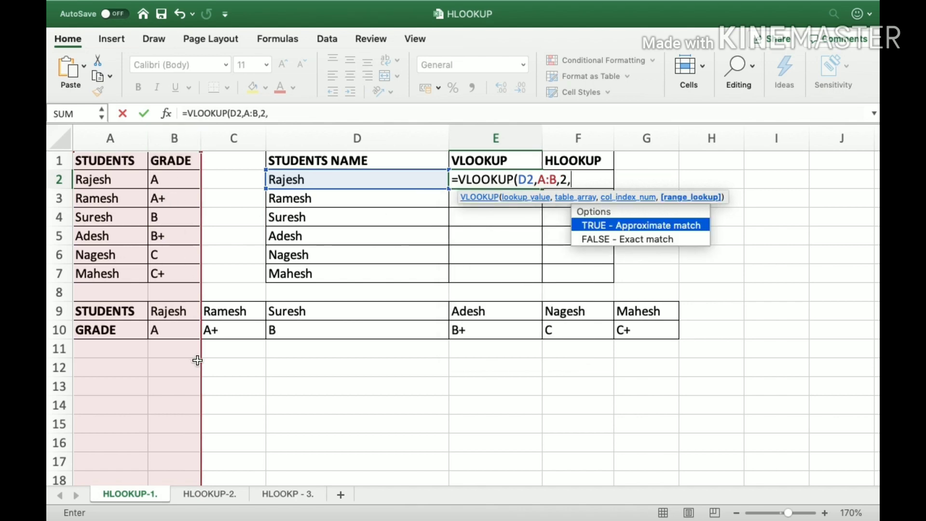
text(0))
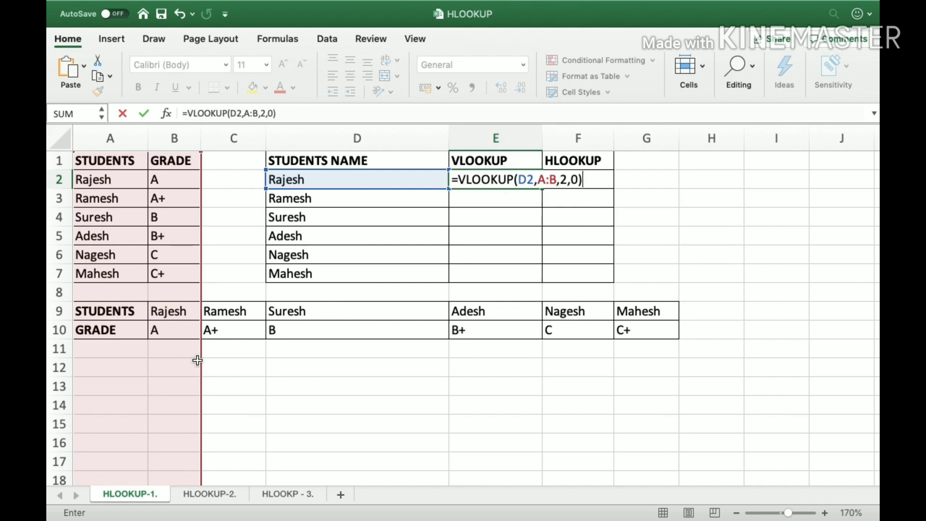
key(Return)
key(Up)
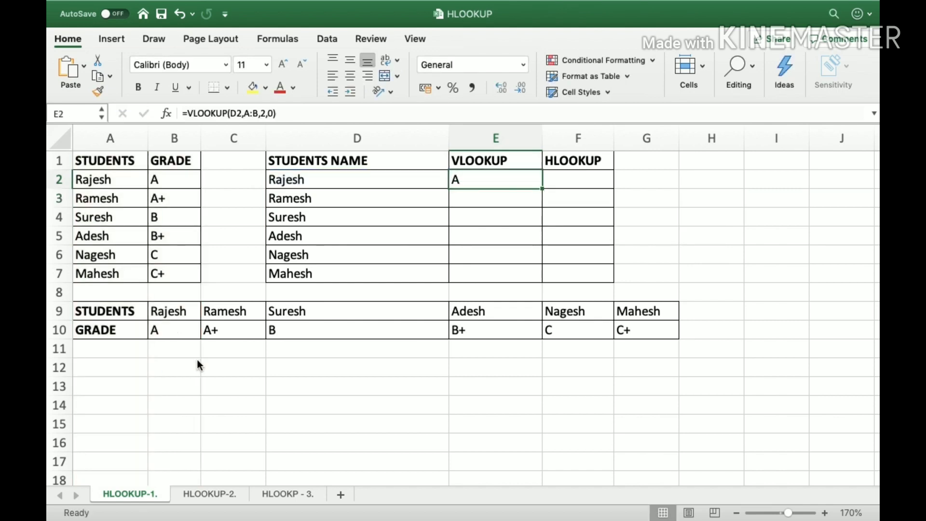
Copy the VLOOKUP formula from E2 down through E7 for the remaining students
text(C)
key(Escape)
key(super+c)
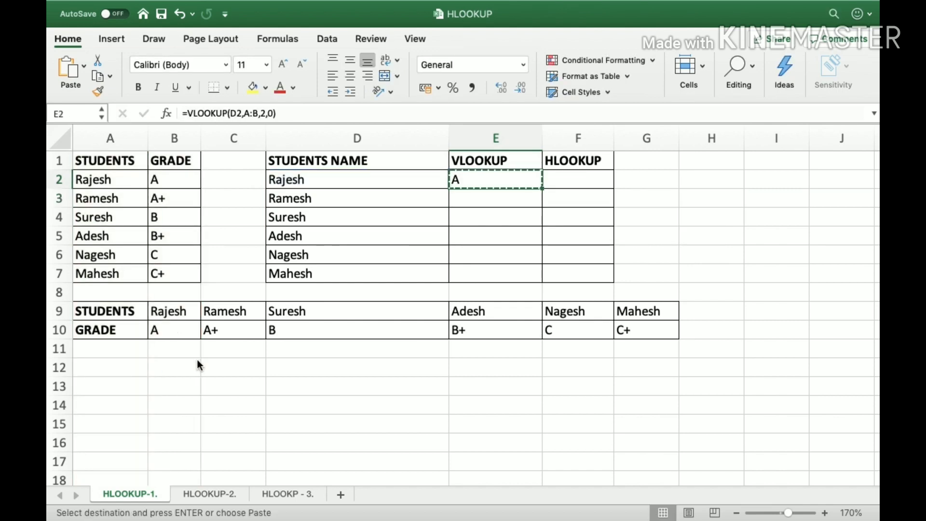
key(shift+Down)
key(shift+Down)
key(shift+Down)
key(shift+Down)
key(shift+Down)
key(Return)
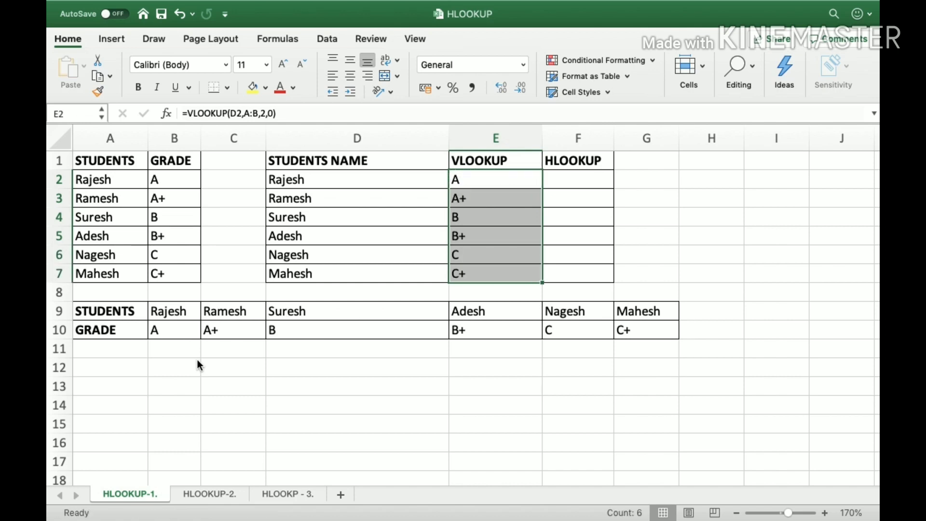
Review the copied VLOOKUP formulas down column E
key(Down)
key(Down)
key(Up)
key(Up)
key(Down)
key(Down)
key(Down)
key(Up)
key(Up)
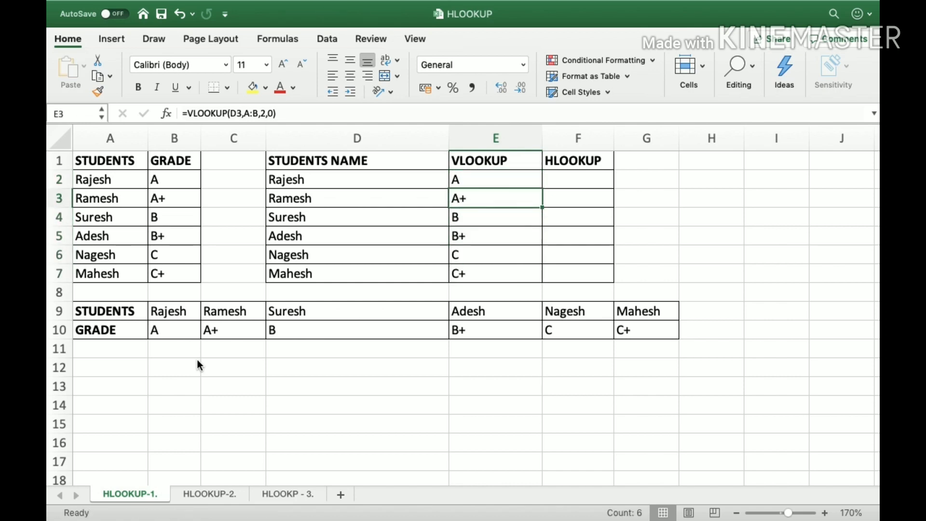
key(Up)
Examine the vertical STUDENTS and GRADE source table in columns A and B against the first VLOOKUP result
key(Left)
key(Left)
key(Left)
key(Up)
key(Left)
key(shift+Right)
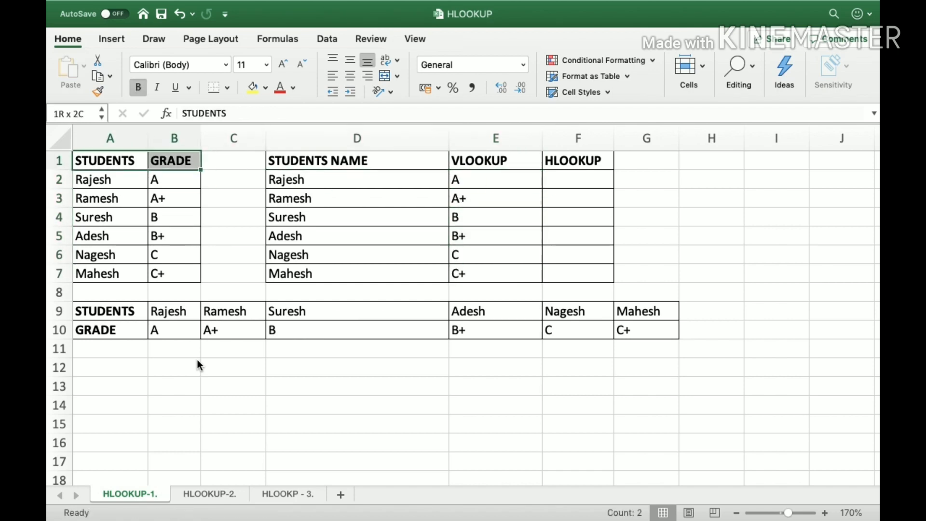
key(ctrl+shift+Down)
key(Down)
key(Right)
key(Right)
key(Right)
key(Right)
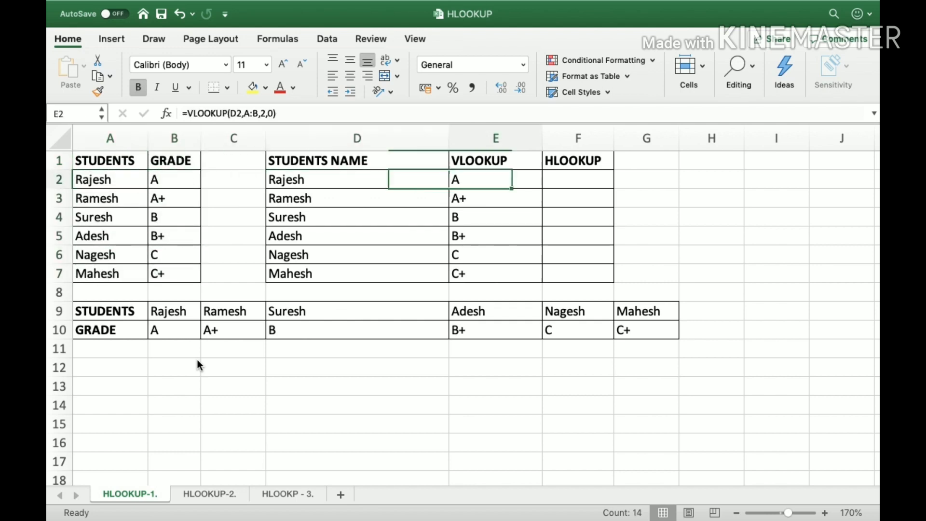
key(Left)
key(Left)
key(Left)
key(Left)
key(Up)
Examine the horizontal STUDENTS and GRADE table in rows 9 and 10, comparing its layout with the vertical table
key(Down)
key(Down)
key(Down)
key(Down)
key(Down)
key(Down)
key(Down)
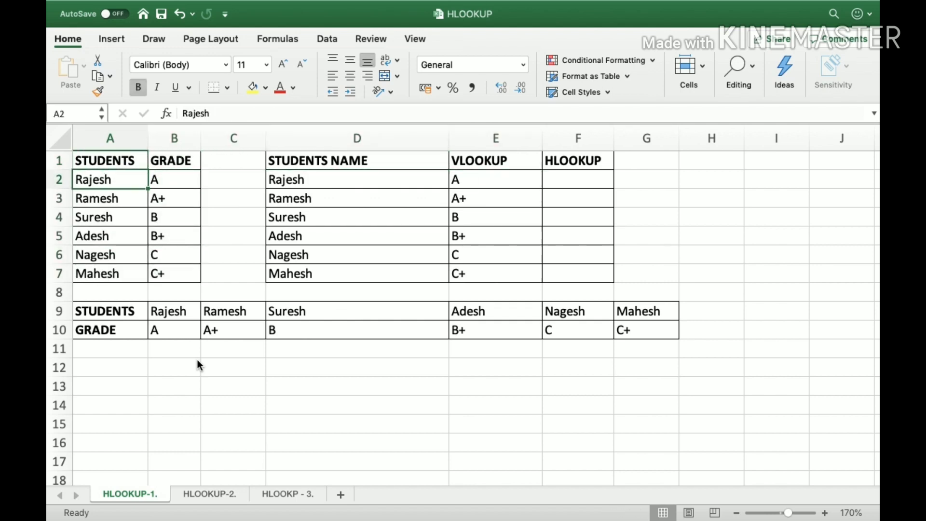
key(Down)
key(Right)
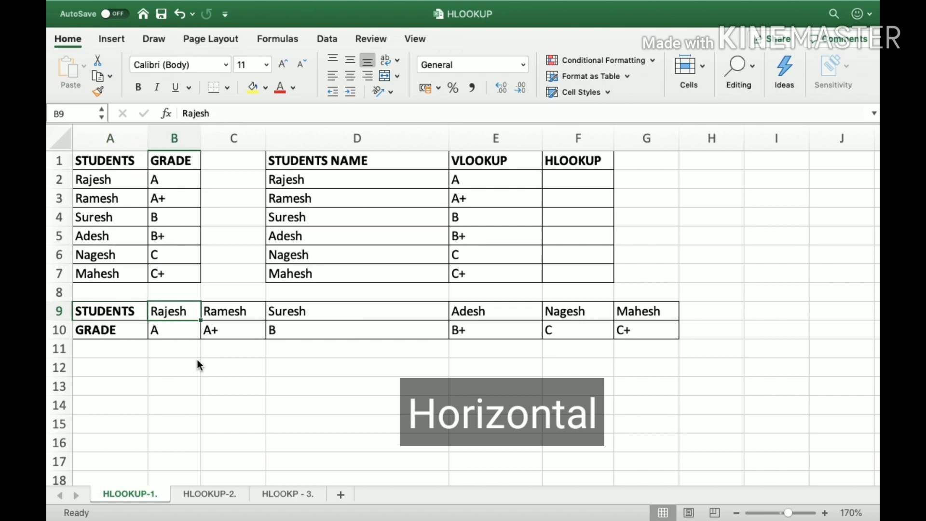
key(Left)
key(Down)
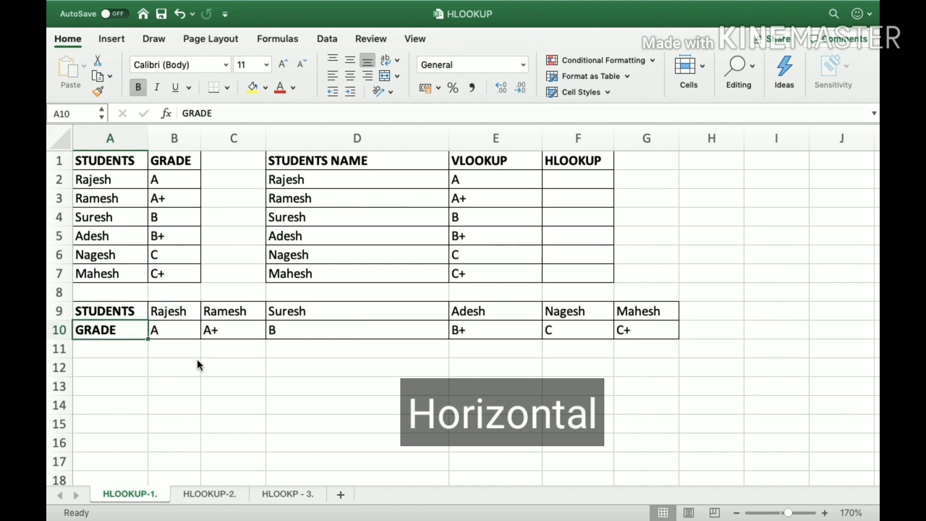
key(Up)
key(shift+Down)
key(shift+Down)
key(Up)
key(Up)
key(Up)
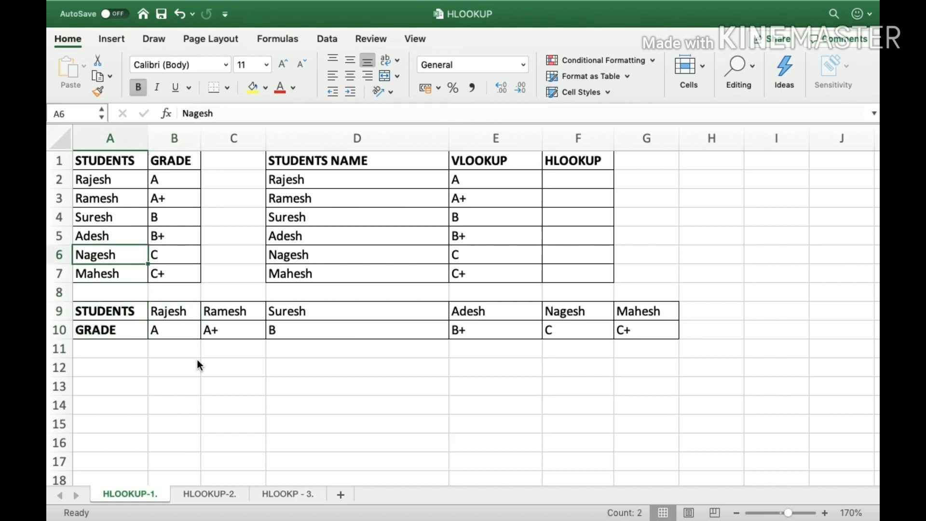
key(Up)
key(Up)
key(Down)
key(Down)
key(Down)
key(Down)
key(Down)
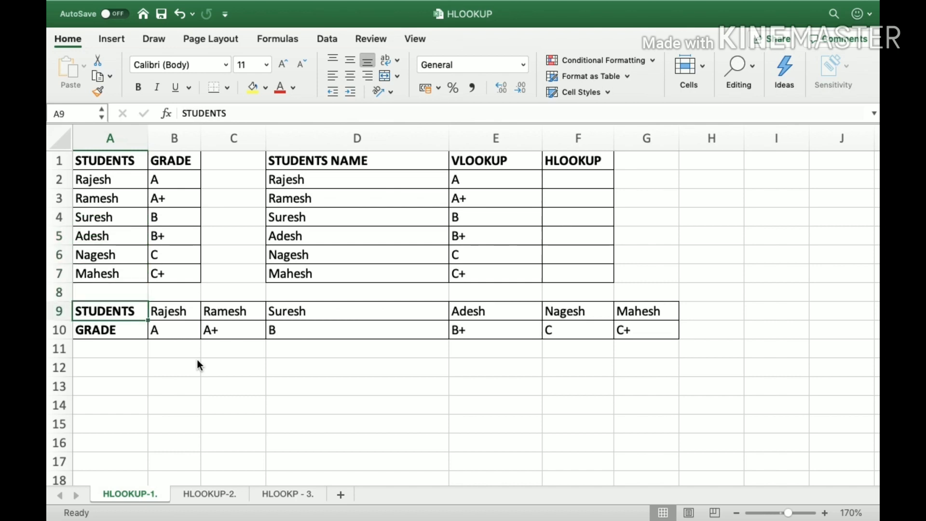
key(Right)
key(Right)
key(Right)
key(Left)
key(Left)
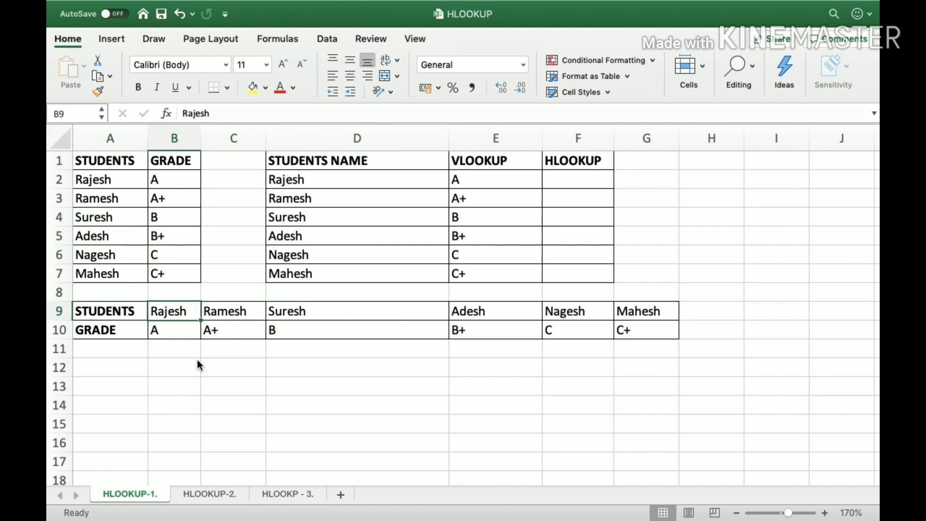
key(shift+Right)
key(shift+Right)
key(shift+Right)
key(shift+Right)
key(Right)
key(Right)
key(Right)
key(Right)
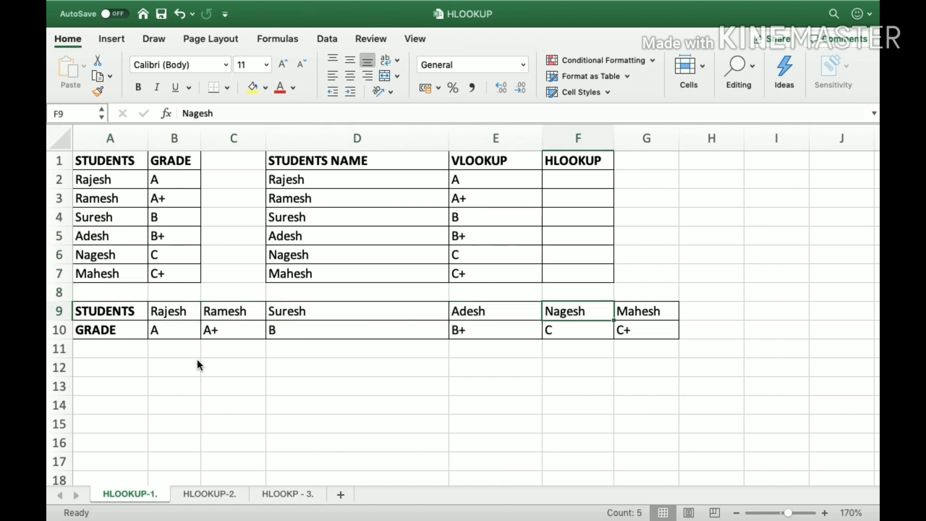
Start an HLOOKUP formula in F2 with the student name in D2 as the lookup value
key(Up)
key(Up)
key(Up)
key(Up)
key(Up)
key(Up)
key(Up)
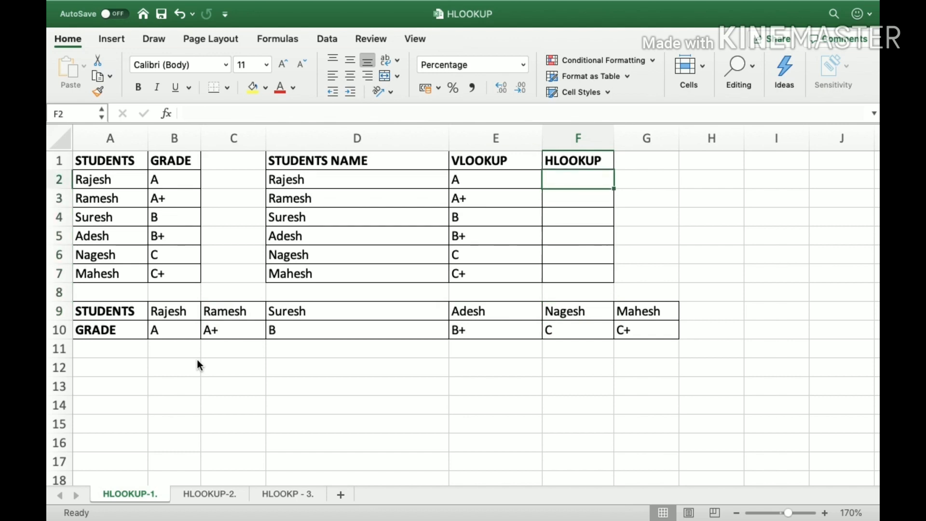
text(=)
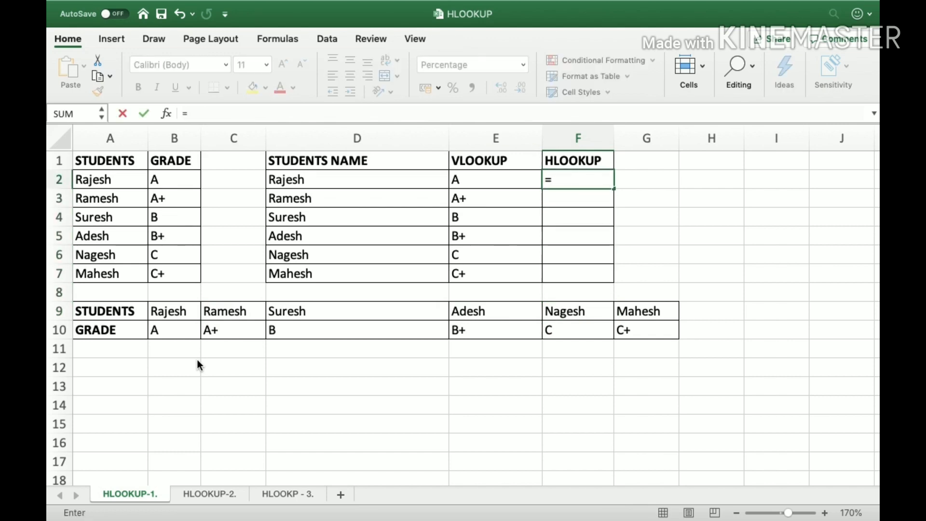
text(H)
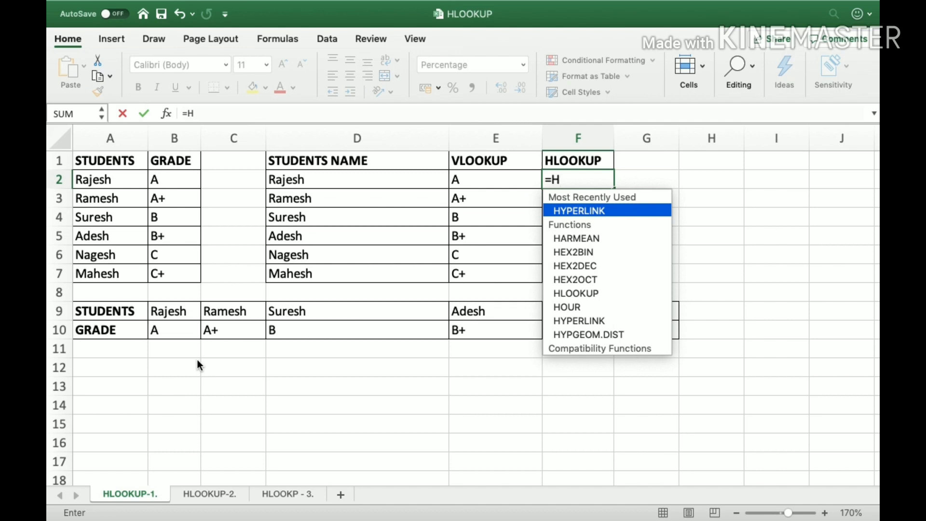
text(LOOK)
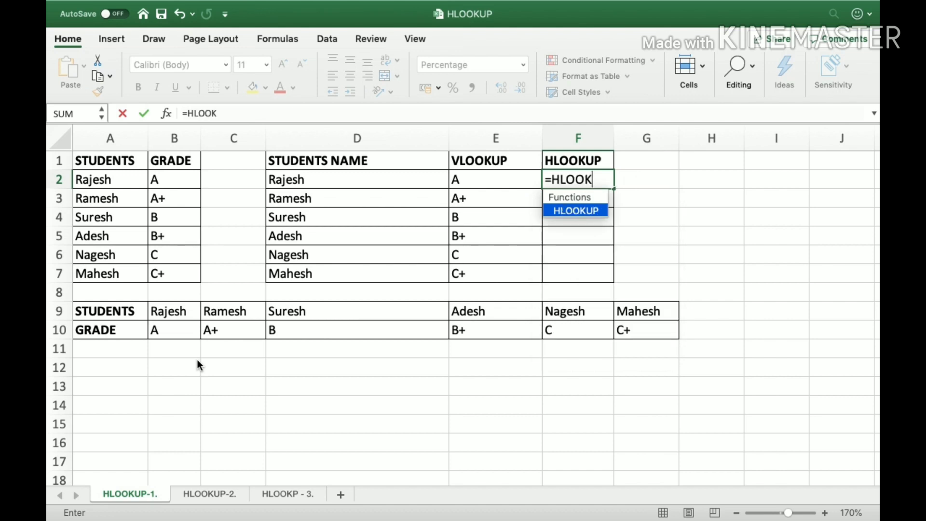
text(UP()
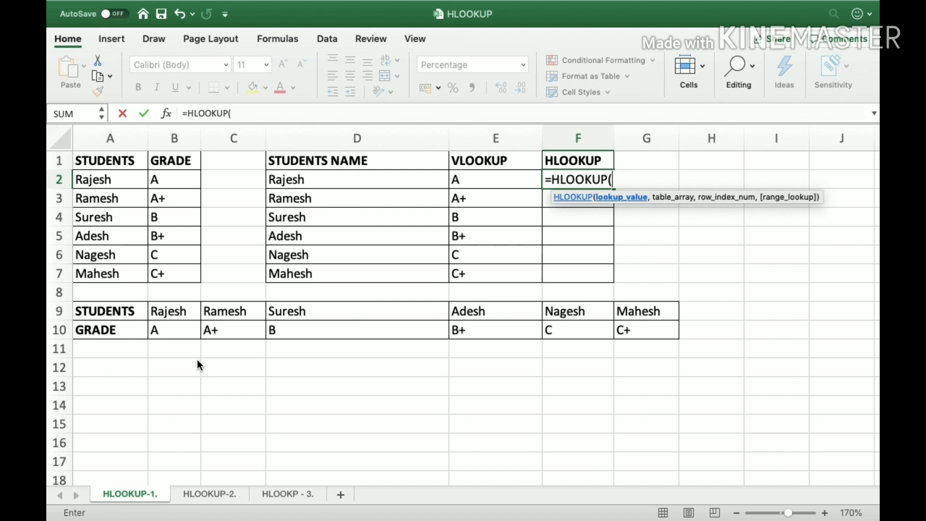
key(Left)
key(Left)
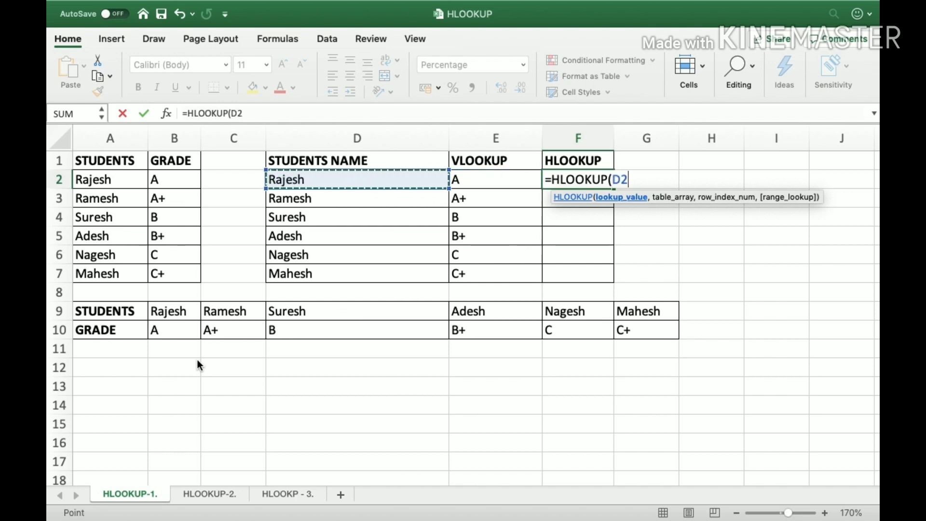
Set the formula's table array to B9:G10, covering the students and grades of the horizontal table
text(,)
key(Down)
key(Down)
key(Down)
key(Down)
key(Down)
key(Down)
key(Left)
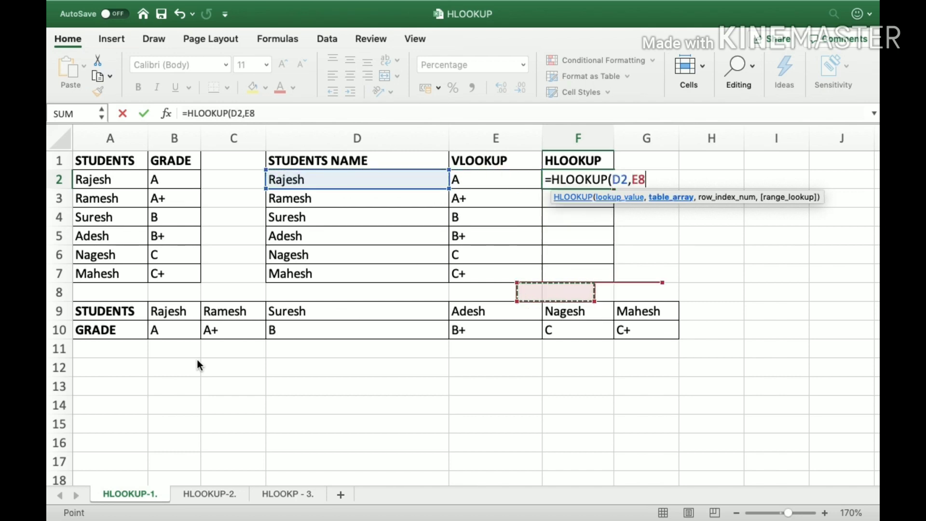
key(Left)
key(Left)
key(Left)
key(Down)
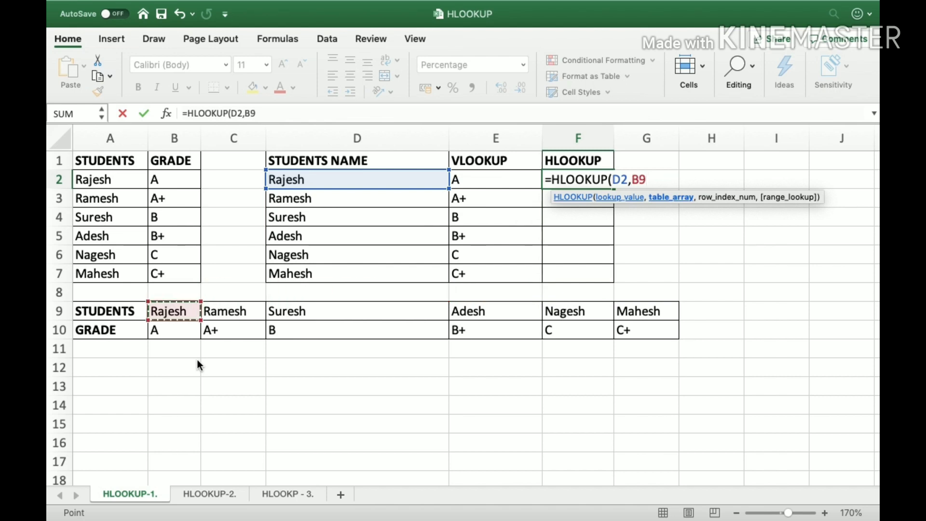
key(shift+Down)
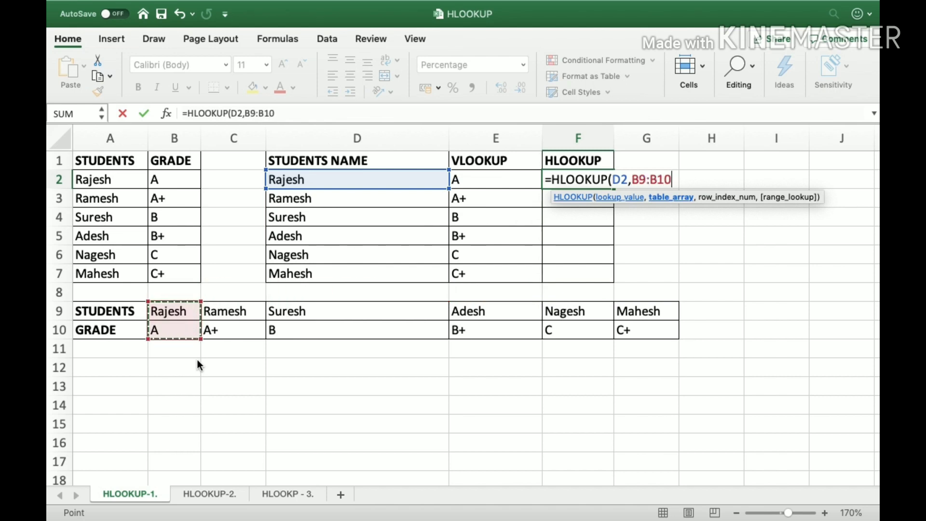
key(shift+Right)
key(shift+Right)
key(shift+Right)
key(shift+Right)
key(shift+Right)
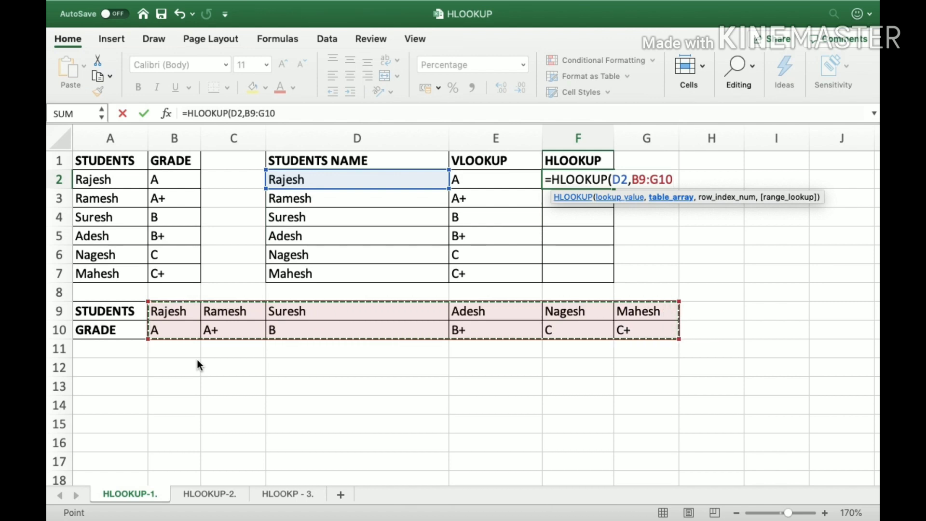
Complete the F2 formula with row index 2 and range lookup 0
text(,)
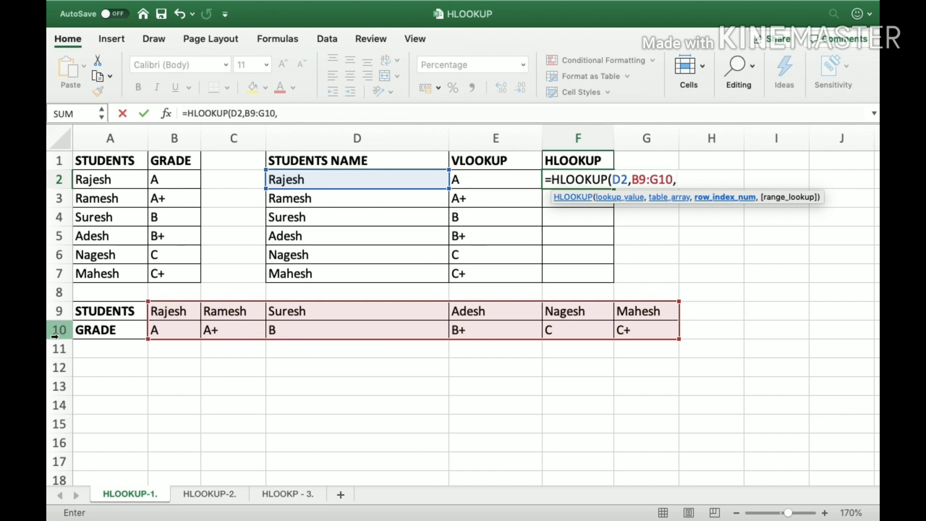
text(2,0))
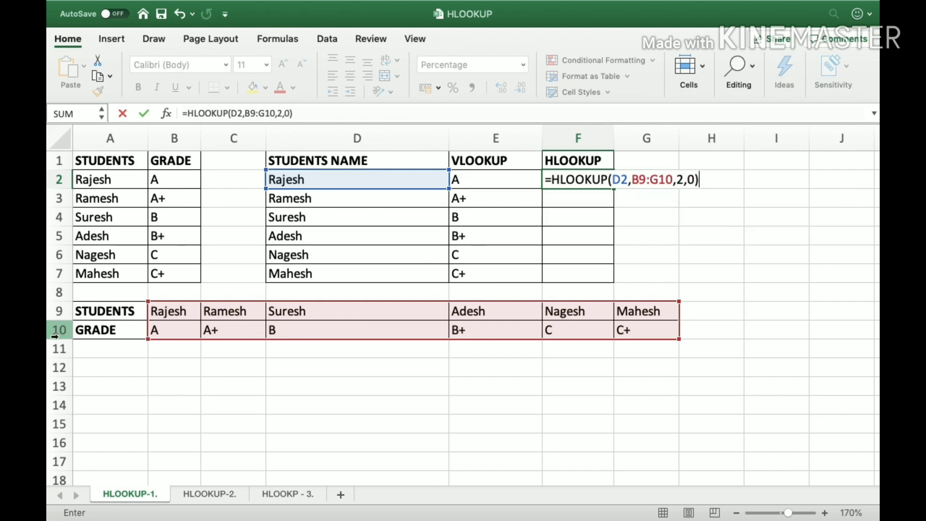
key(Return)
key(Up)
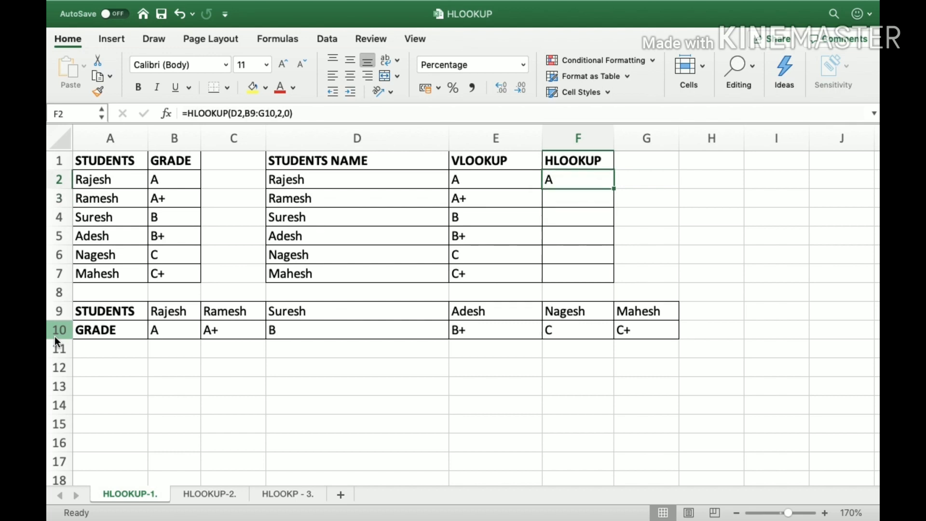
Make the table range in the F2 HLOOKUP formula absolute as $B$9:$G$10
click(248, 115)
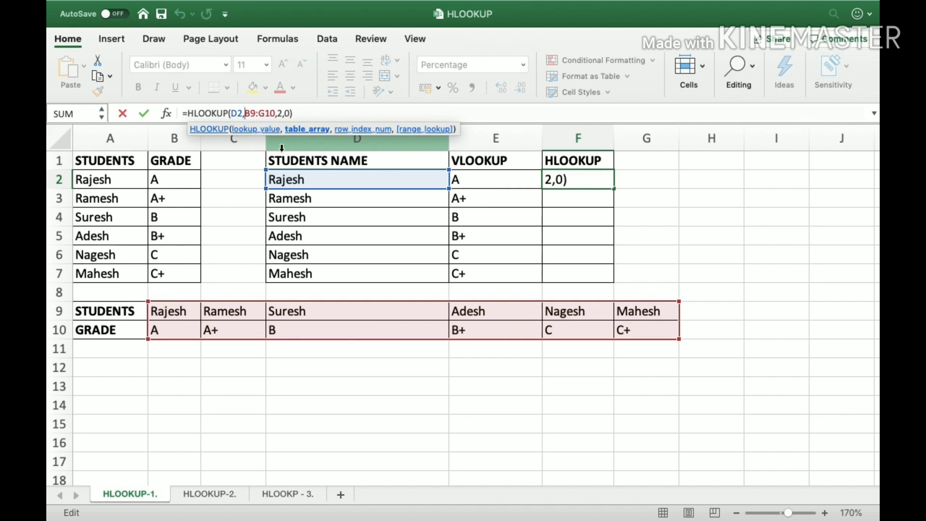
text($)
key(Right)
text($)
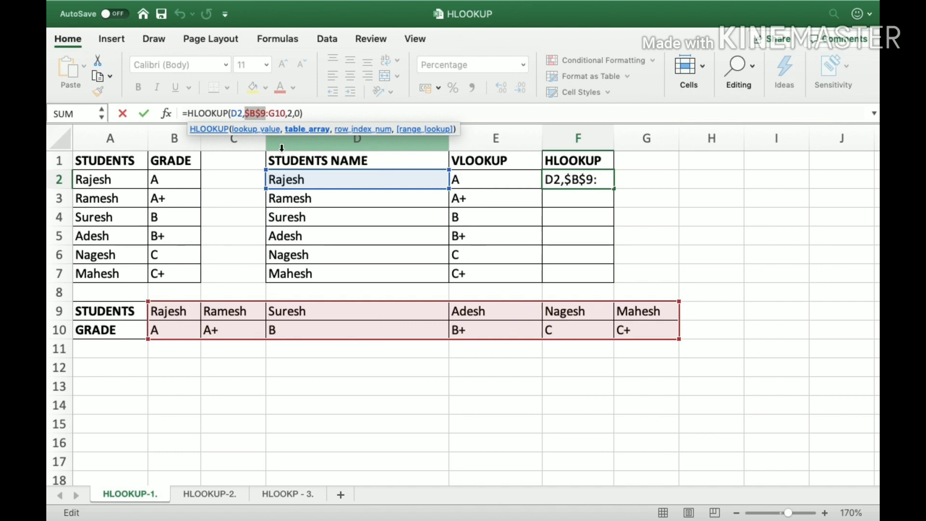
click(279, 114)
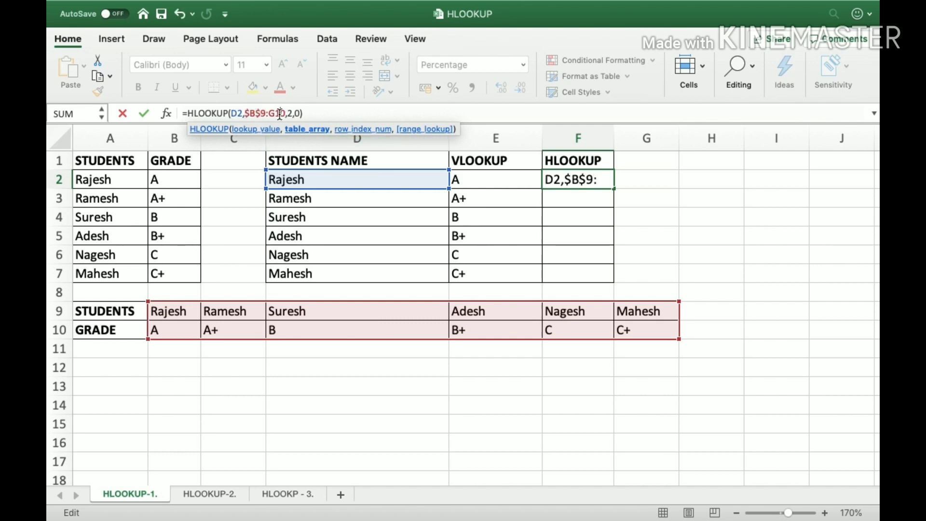
key(super+t)
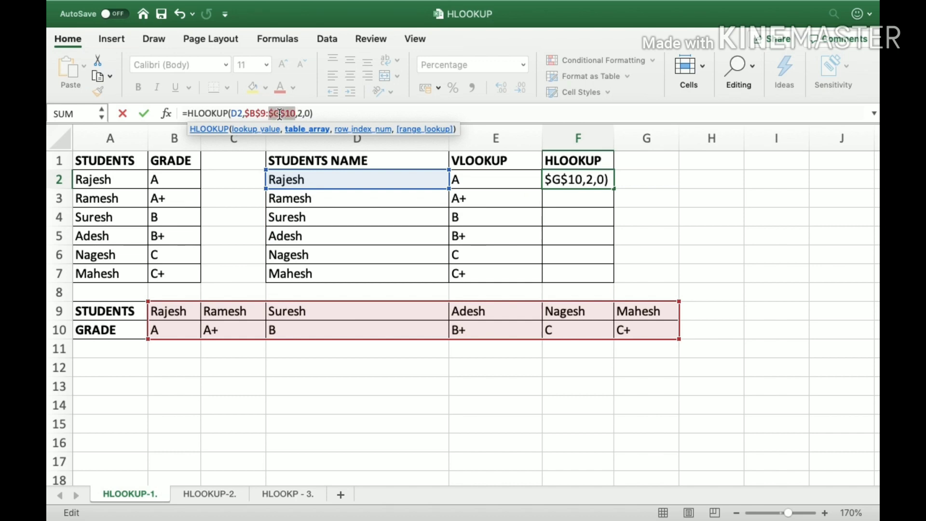
key(Return)
Copy the HLOOKUP formula from F2 down through F7 for the remaining students
key(Up)
key(super+c)
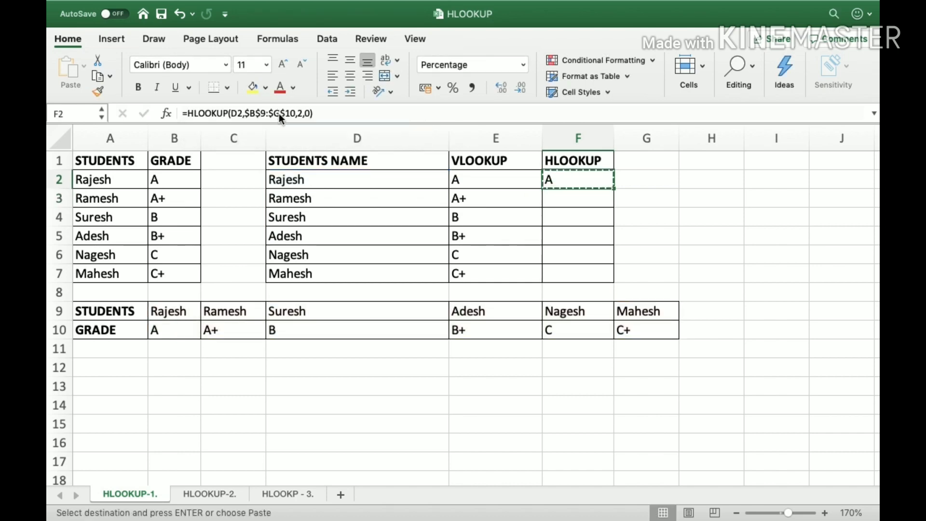
key(shift+Down)
key(shift+Down)
key(shift+Down)
key(shift+Down)
key(shift+Down)
key(Return)
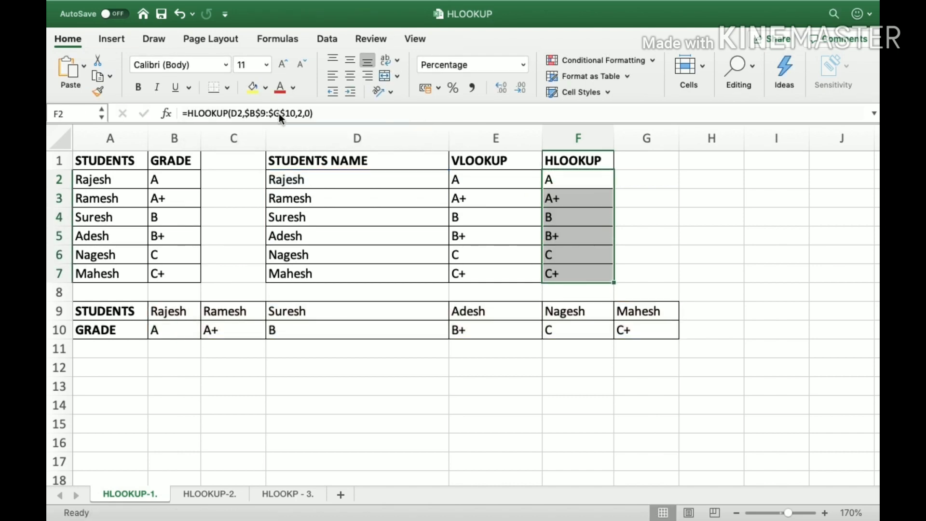
key(Up)
key(Down)
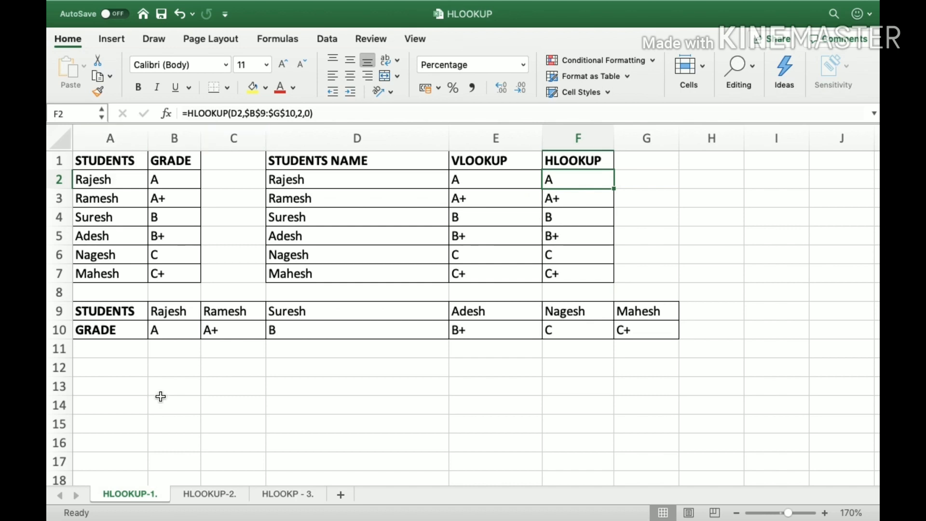
Examine the commission percentages, the SALES DONES amounts and the VLOOKUP column on the HLOOKUP-2 sheet at 170% zoom
click(214, 496)
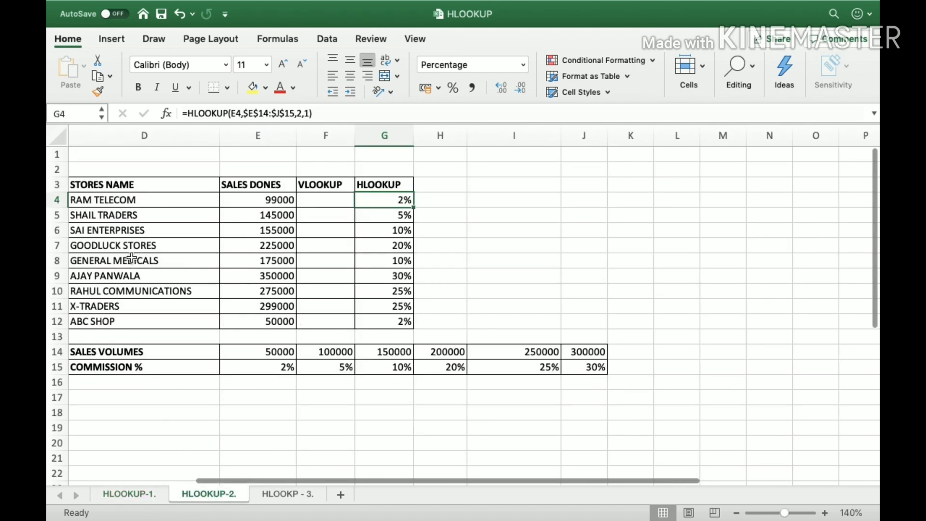
click(825, 513)
click(824, 513)
click(825, 514)
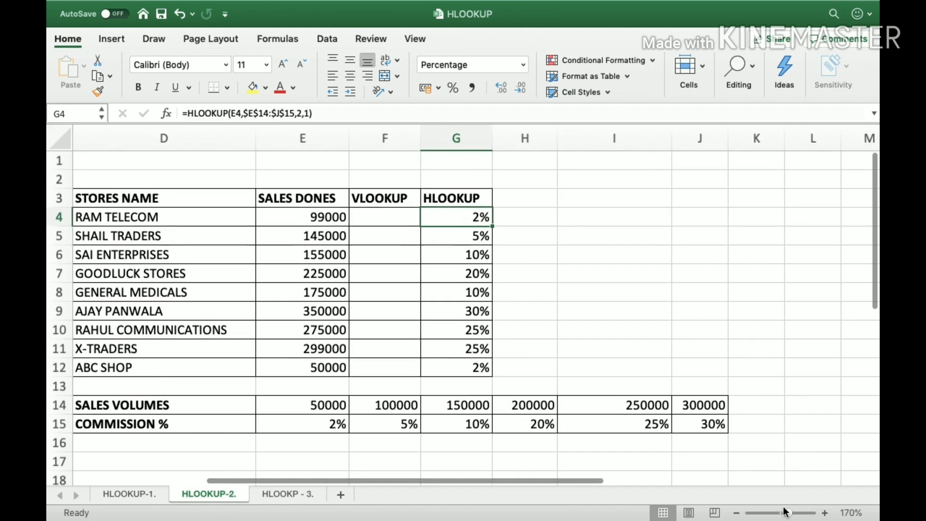
drag(573, 482, 436, 479)
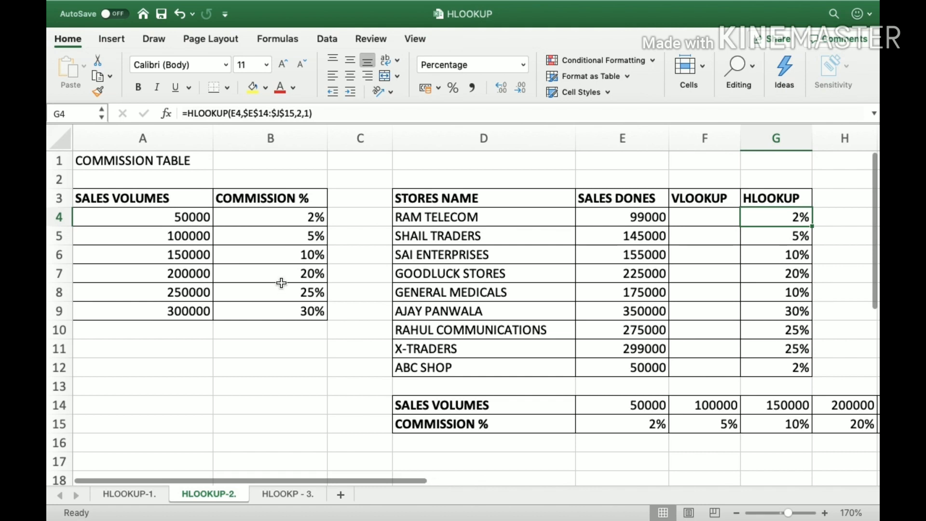
drag(268, 223, 267, 311)
drag(642, 216, 644, 367)
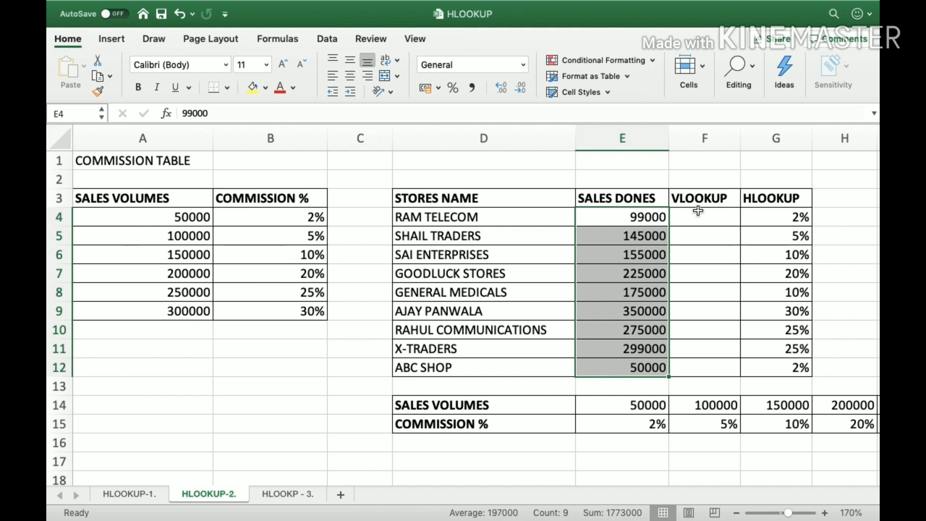
drag(704, 217, 702, 367)
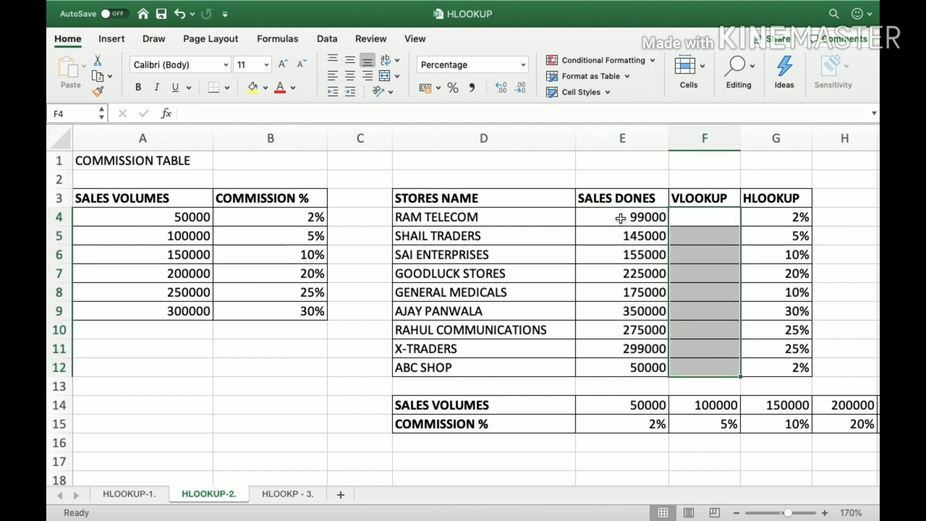
drag(616, 215, 609, 368)
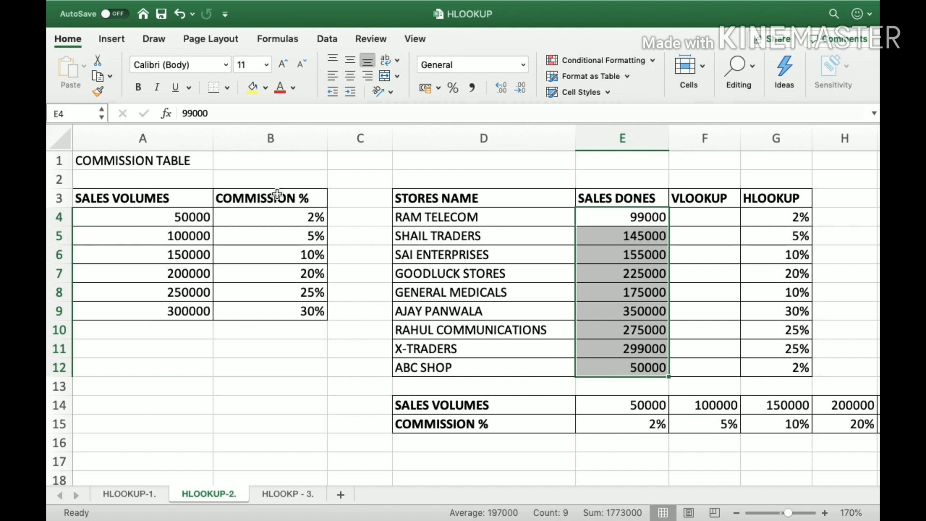
Compare the sales volume brackets in column A with their commission percentages, ending at VLOOKUP cell F4
click(183, 215)
click(172, 244)
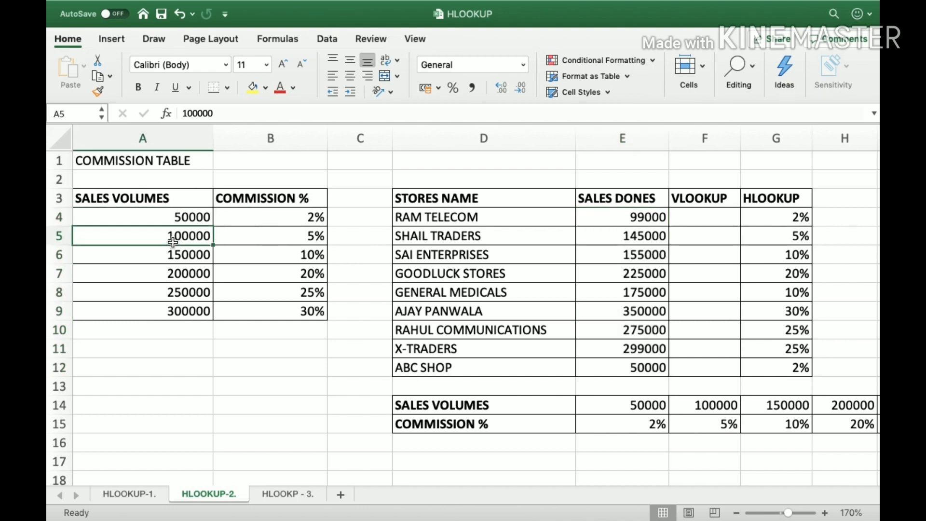
click(287, 213)
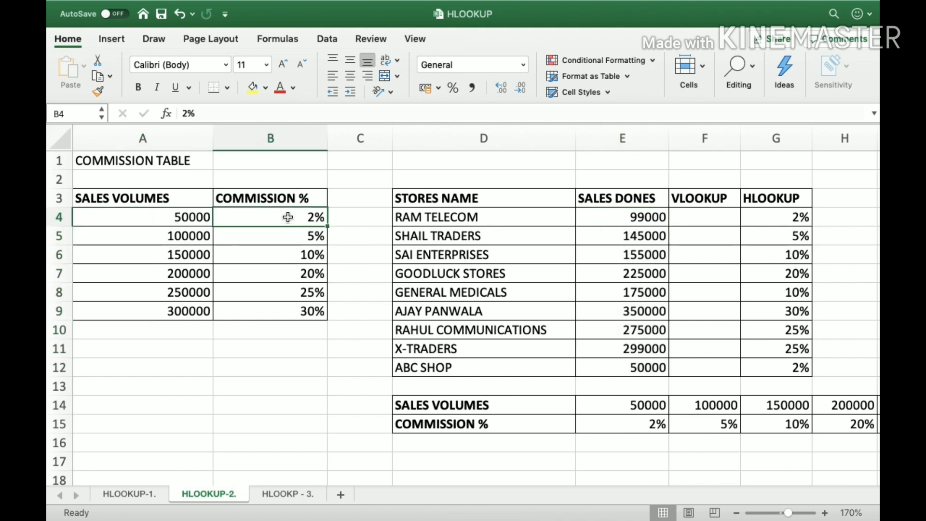
click(181, 235)
click(187, 253)
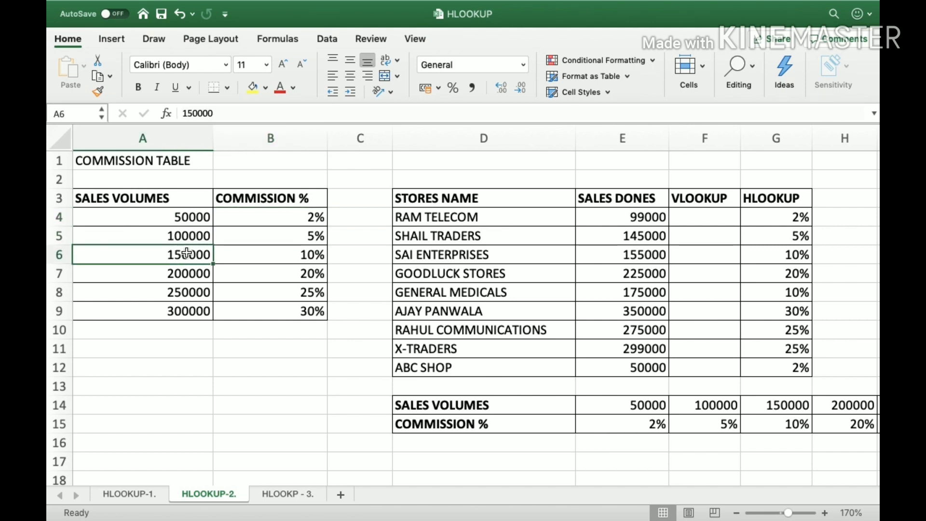
click(260, 238)
click(709, 226)
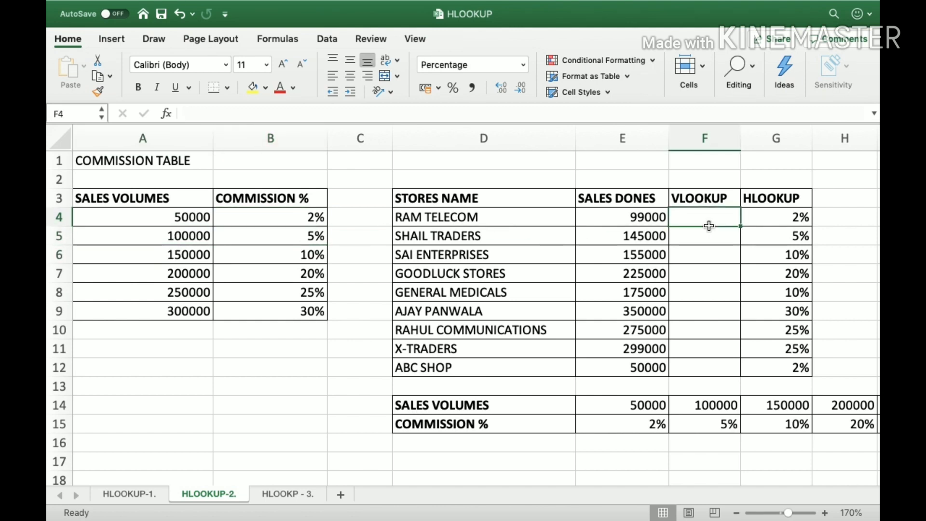
Review the range lookup argument of the F2 HLOOKUP formula on the HLOOKUP-1 sheet, leaving the formula as it is
click(136, 493)
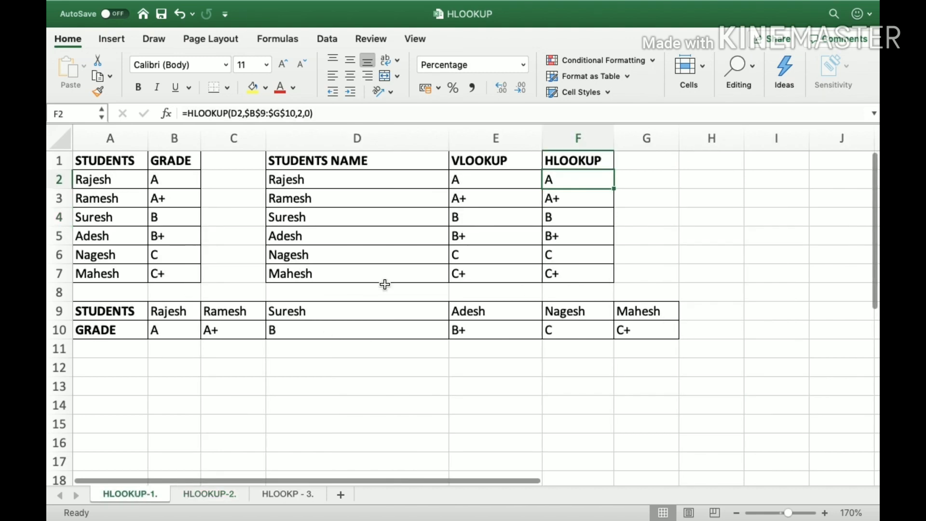
click(312, 113)
click(179, 495)
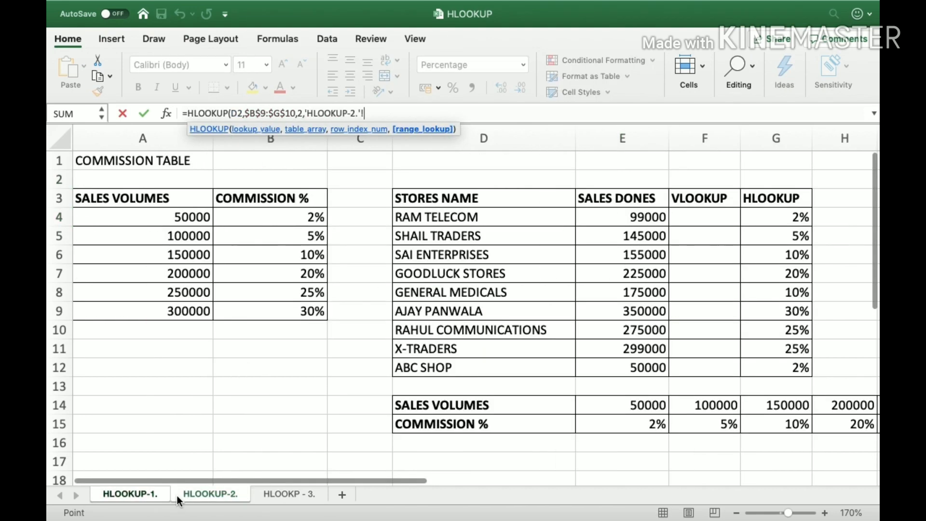
key(Escape)
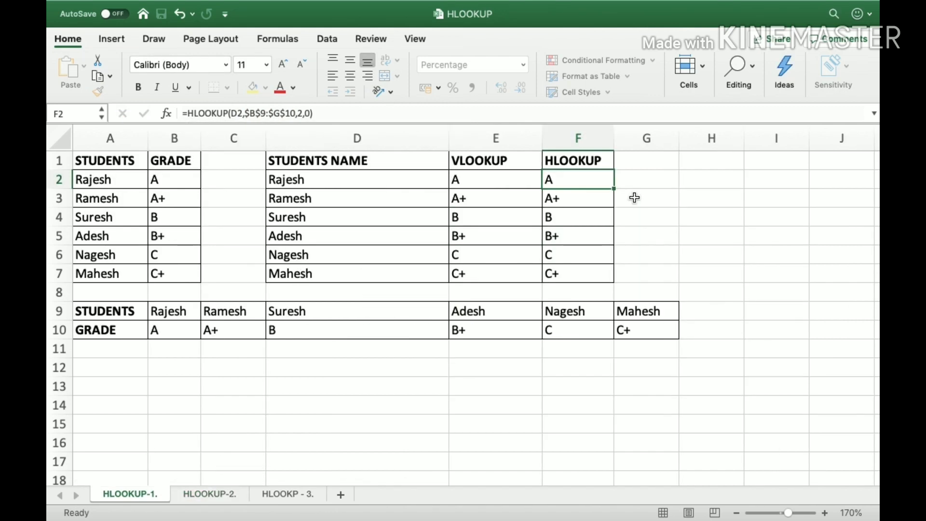
Start a VLOOKUP formula in F4 on the HLOOKUP-2 sheet with sales amount E4 as the lookup value
click(187, 499)
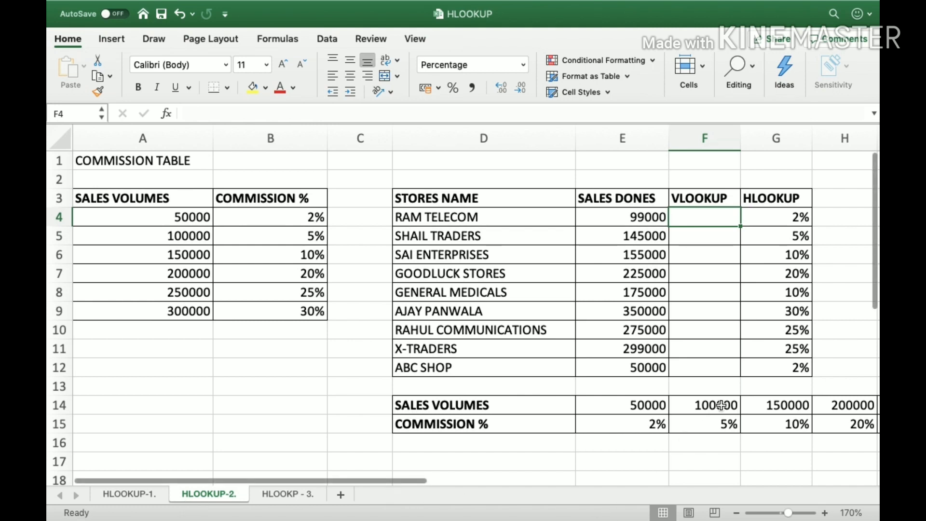
text(=VLOO)
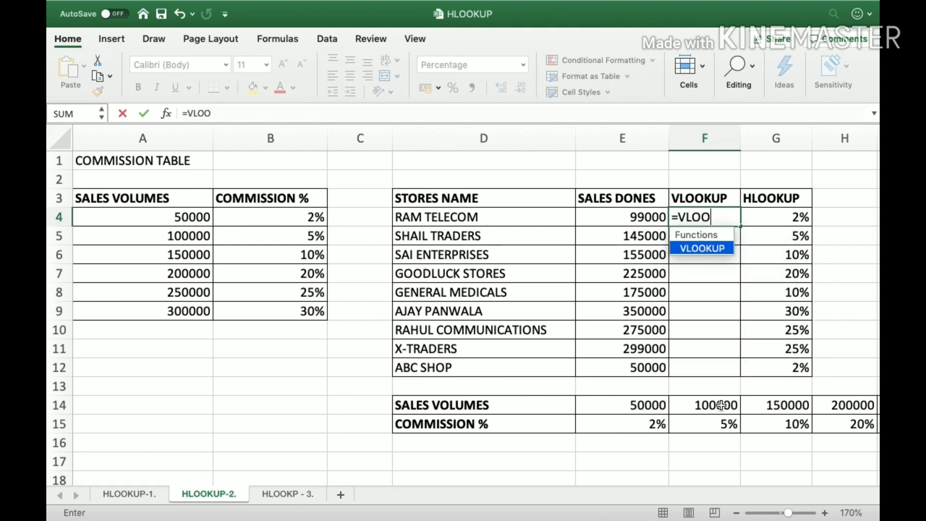
key(Tab)
key(Left)
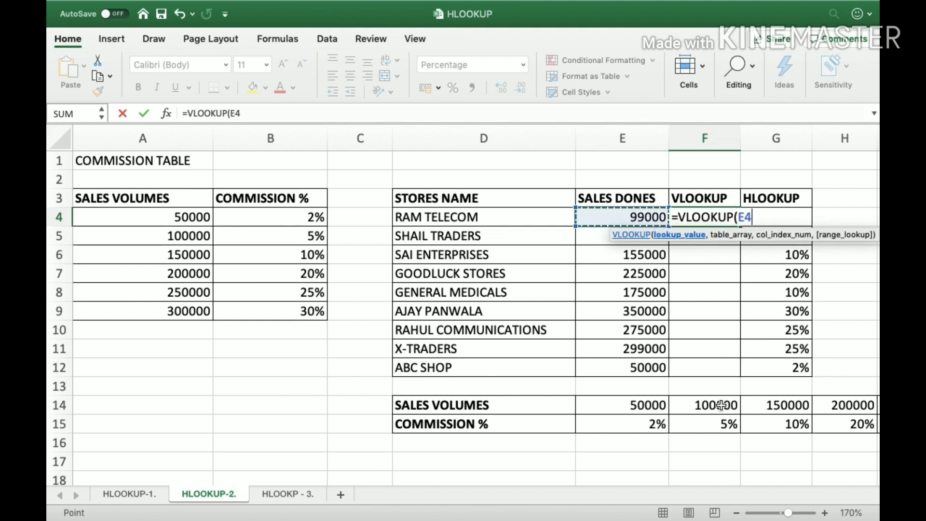
Set the VLOOKUP table array to the vertical commission table as the absolute range $A$4:$B$9
text(,)
key(Left)
key(Left)
key(Left)
key(Left)
key(Left)
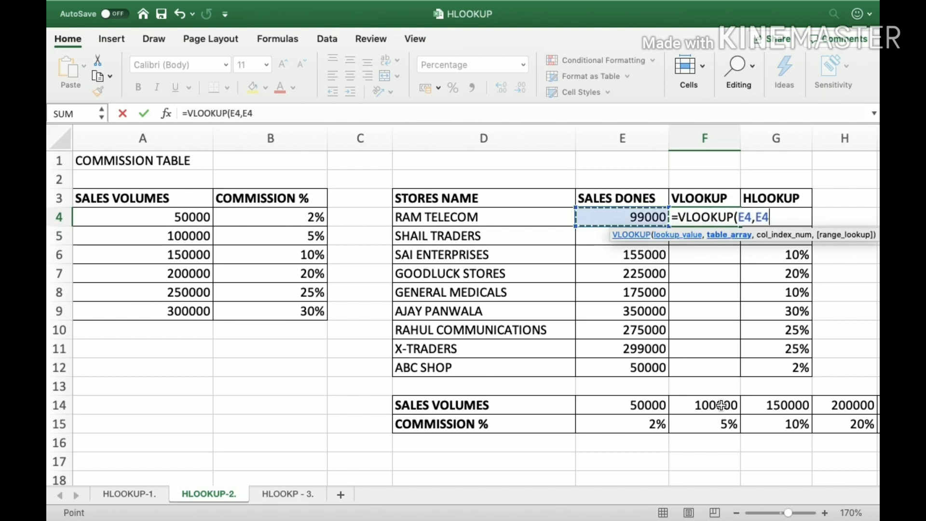
key(shift+Right)
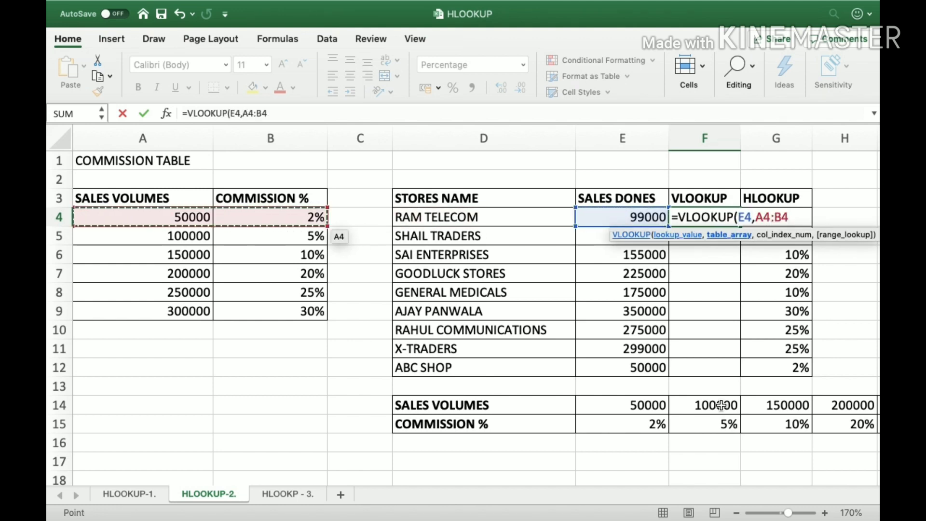
key(shift+Down)
key(shift+Down)
key(shift+Down)
key(shift+Down)
key(shift+Down)
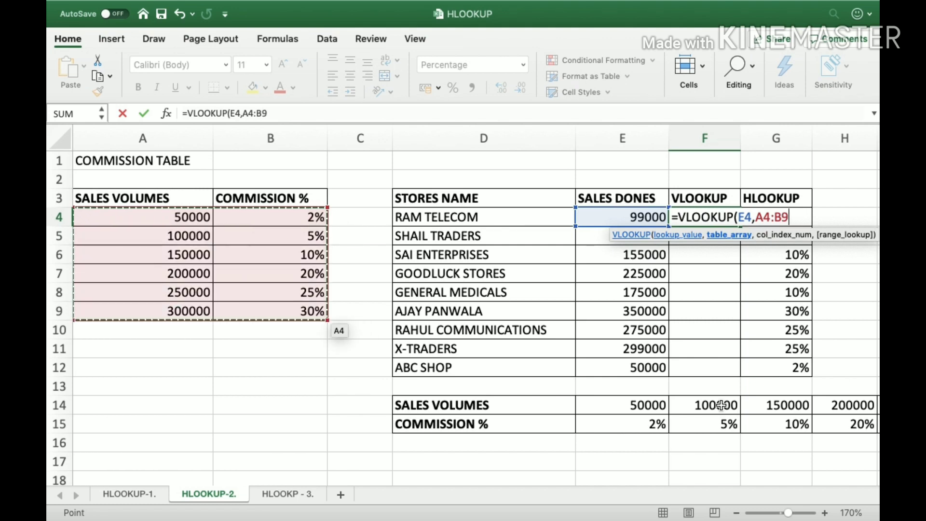
key(F4)
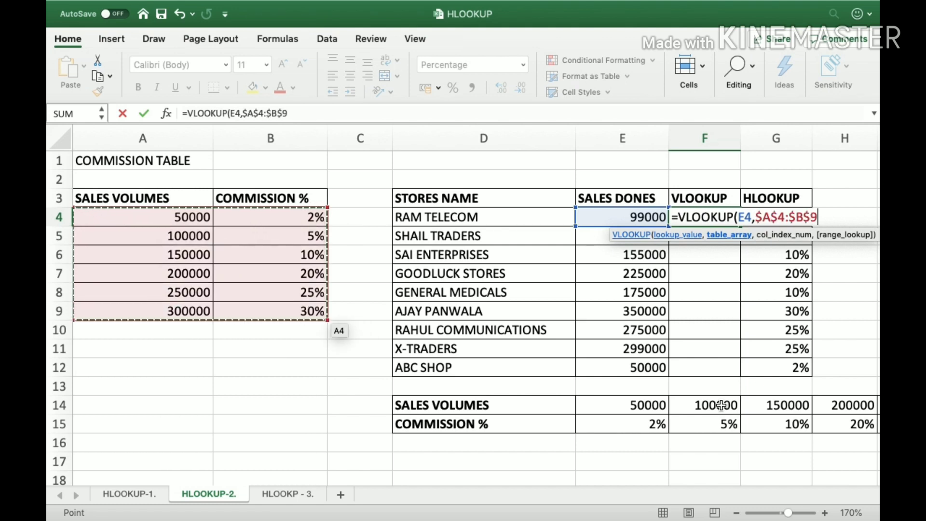
Complete the F4 VLOOKUP with column index 2 and range lookup 1 for an approximate match
text(,)
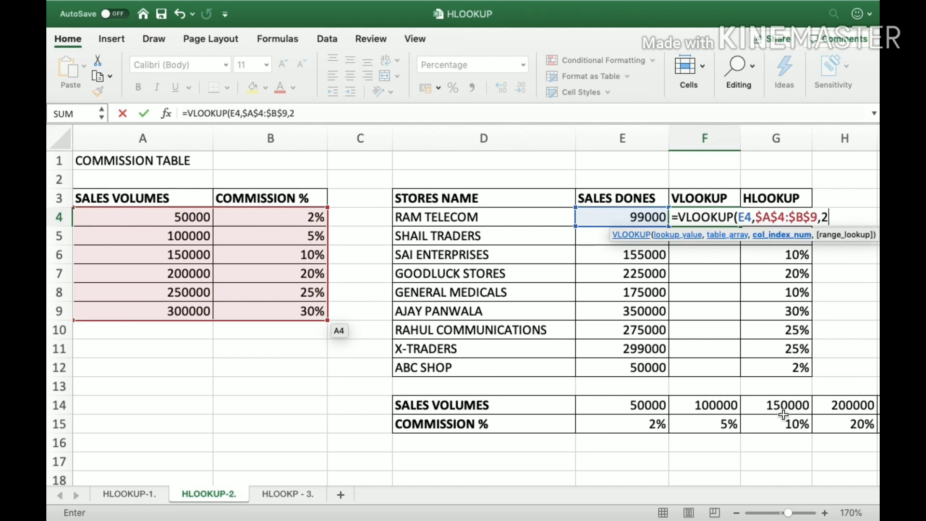
text(2,1)
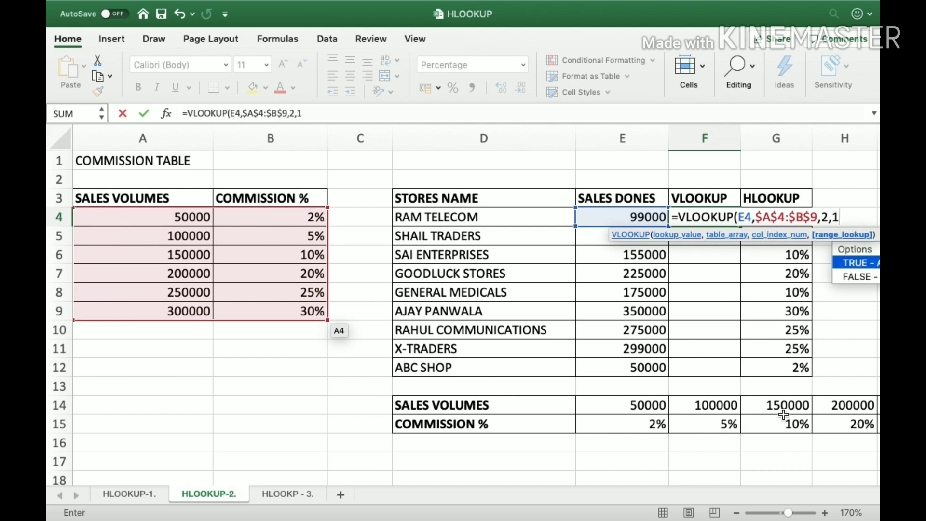
text())
key(Return)
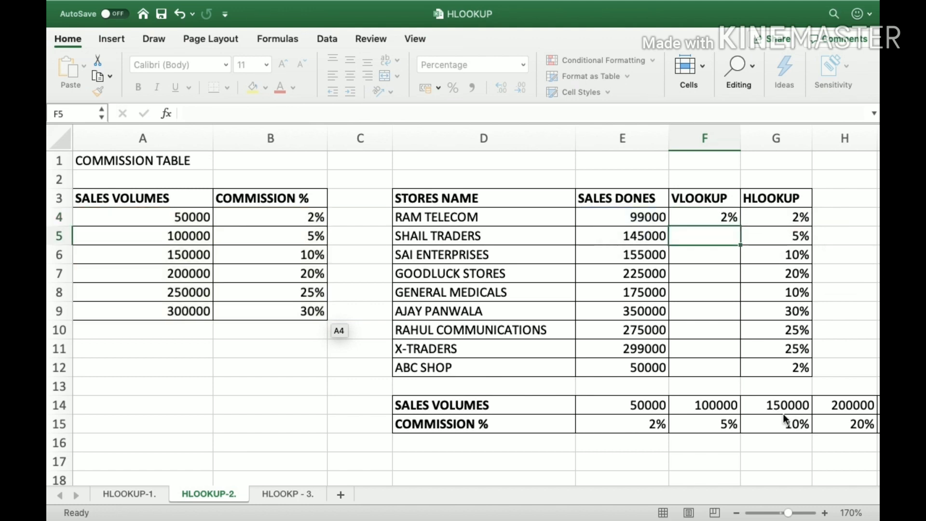
Copy the VLOOKUP formula from F4 down through F12 for the remaining stores
key(super+c)
key(Left)
key(Left)
key(Left)
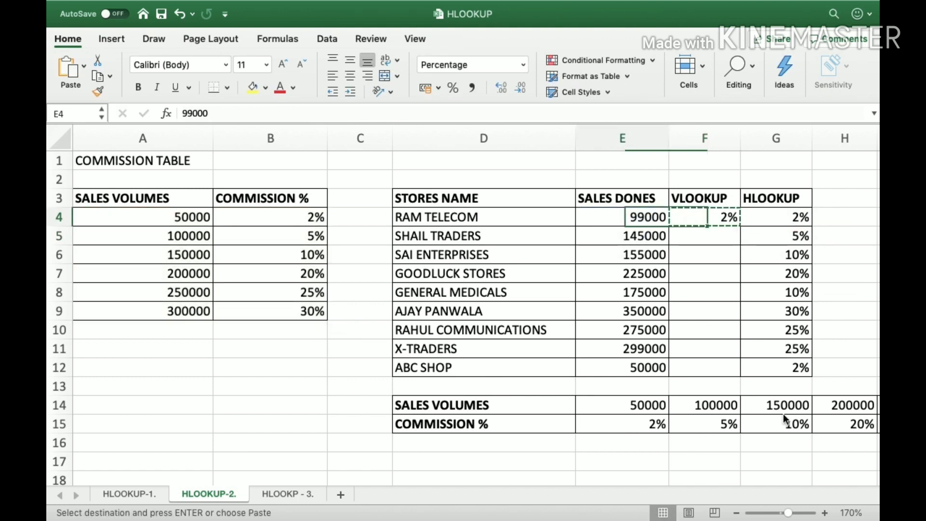
key(Right)
key(Right)
key(Left)
key(Left)
key(Left)
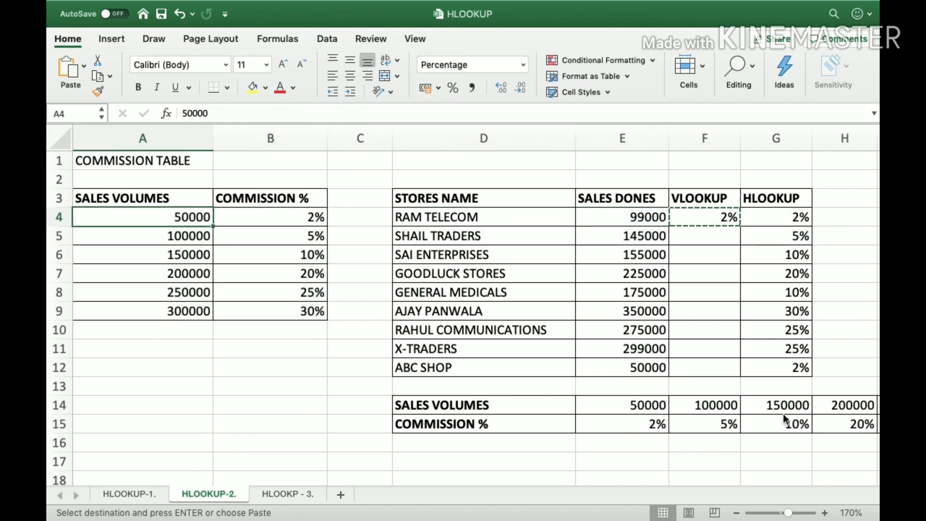
key(Down)
key(Right)
key(Right)
key(Right)
key(Right)
key(Right)
key(Up)
key(shift+Down)
key(shift+Down)
key(shift+Down)
key(shift+Down)
key(shift+Down)
key(shift+Down)
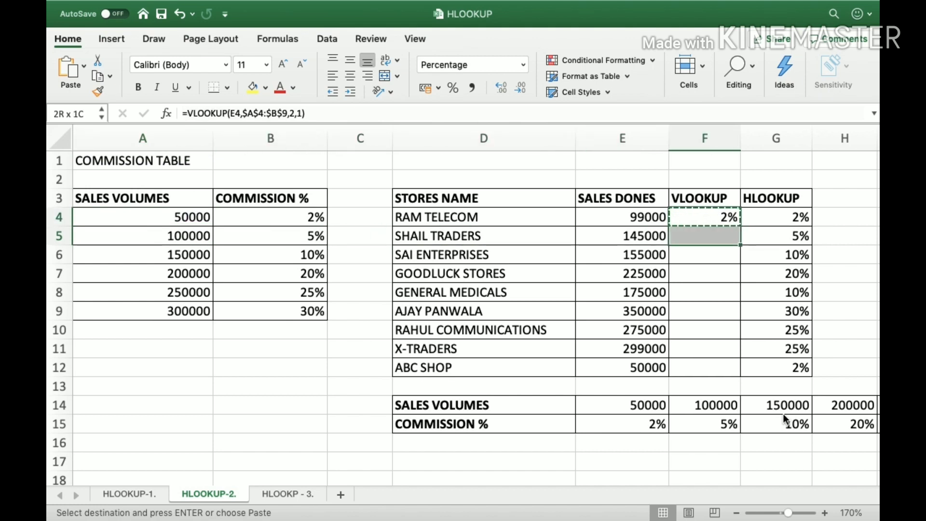
key(shift+Down)
key(shift+Down)
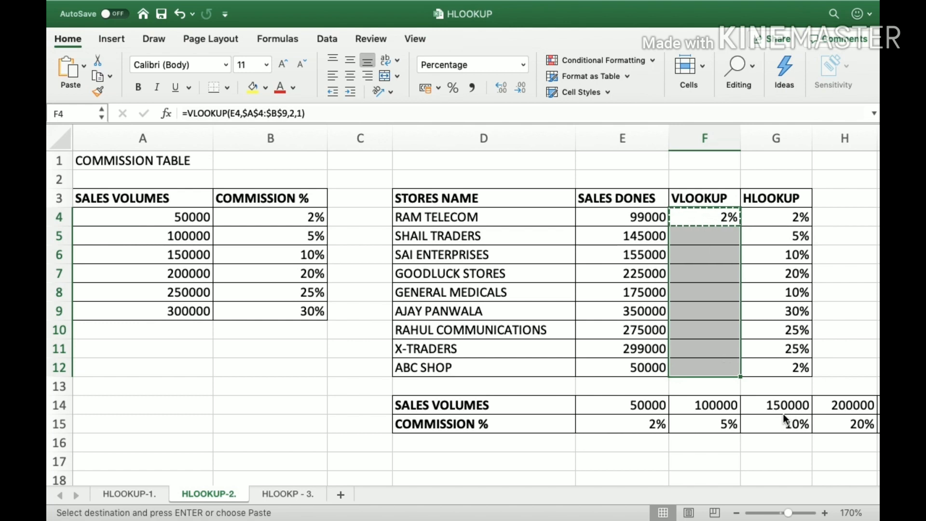
key(Return)
Compare the vertical commission table in columns A and B with the horizontal SALES VOLUMES and COMMISSION % table in rows 14 and 15
key(Right)
key(Right)
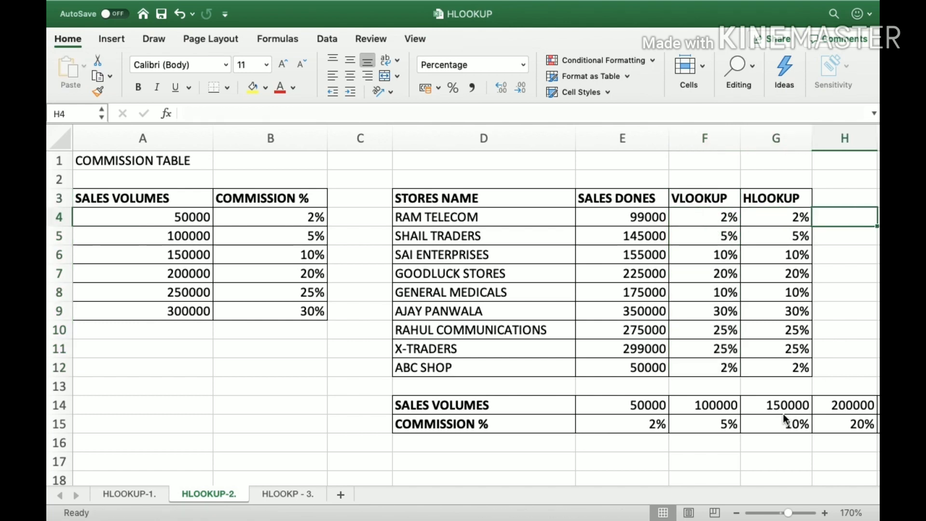
key(Left)
key(Right)
scroll(783, 412, right, 5)
key(Left)
key(Right)
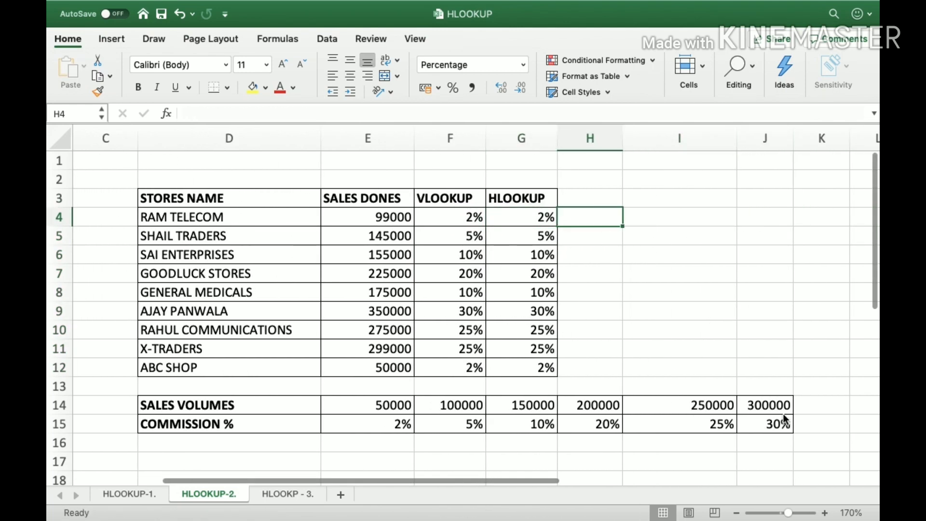
key(Right)
key(Right)
key(Right)
key(Left)
key(Left)
key(Left)
key(Left)
key(Left)
key(Left)
key(Left)
key(Left)
key(Left)
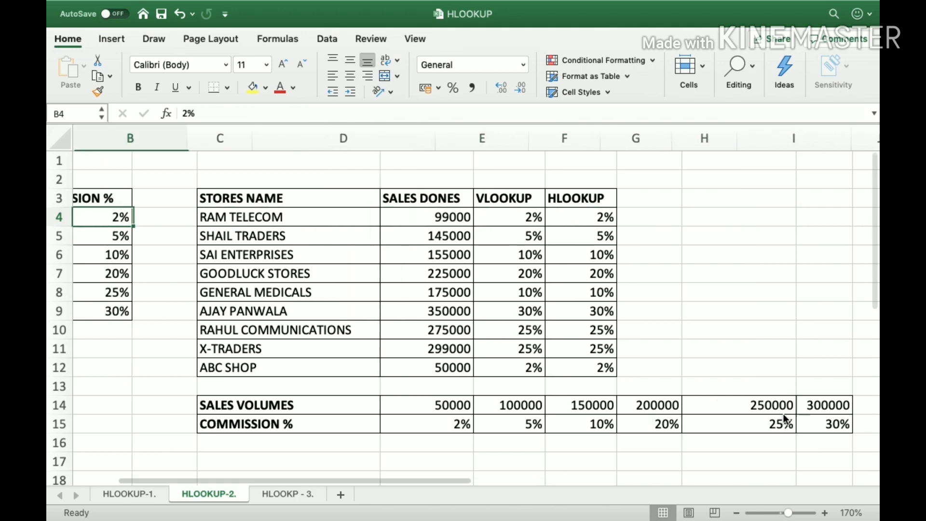
key(Left)
key(Up)
key(Right)
key(Right)
key(Right)
key(Right)
key(Right)
key(Right)
key(Right)
key(Right)
key(Right)
key(Right)
key(Right)
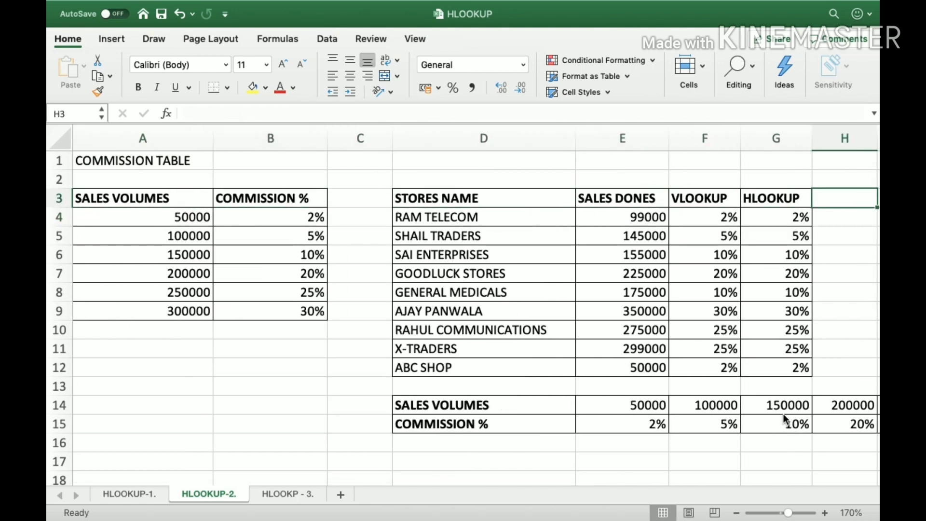
key(Down)
key(Down)
key(Down)
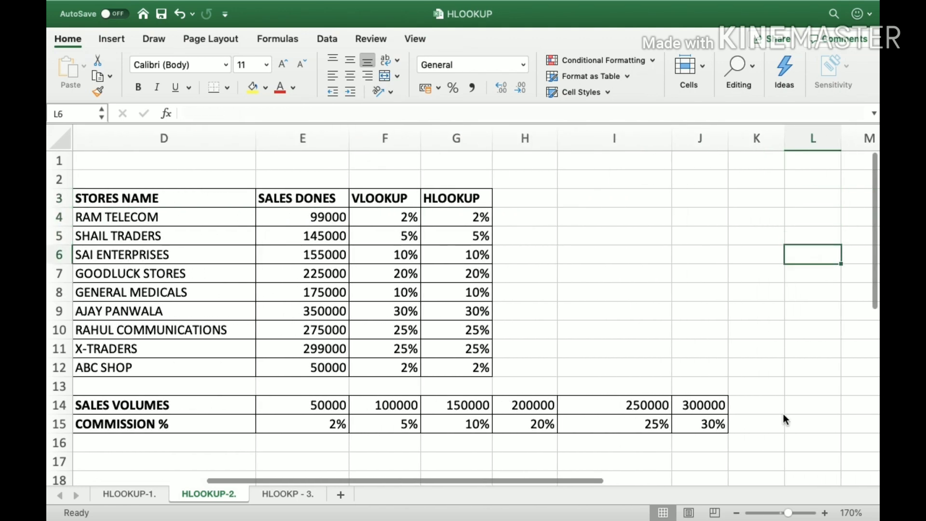
key(Down)
key(Down)
key(Down)
key(Left)
key(Left)
key(Left)
key(Left)
key(Left)
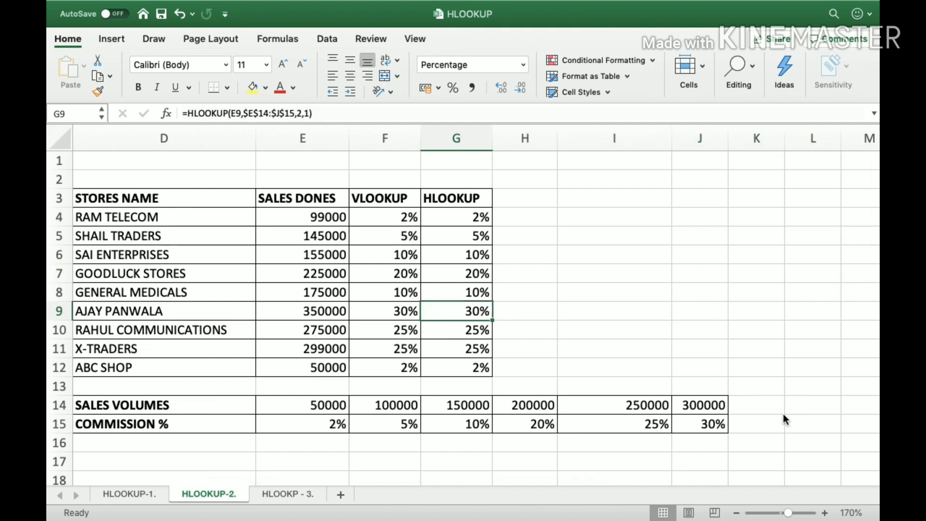
Start a new HLOOKUP formula in G4 with the RAM TELECOM sales amount in E4 as the lookup value
key(ctrl+Up)
key(Down)
text(=)
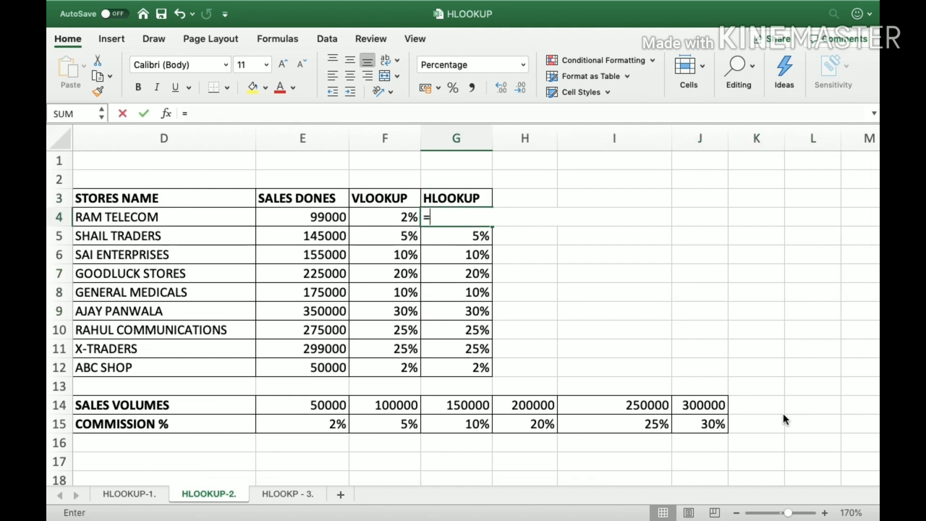
text(HLOO)
key(Tab)
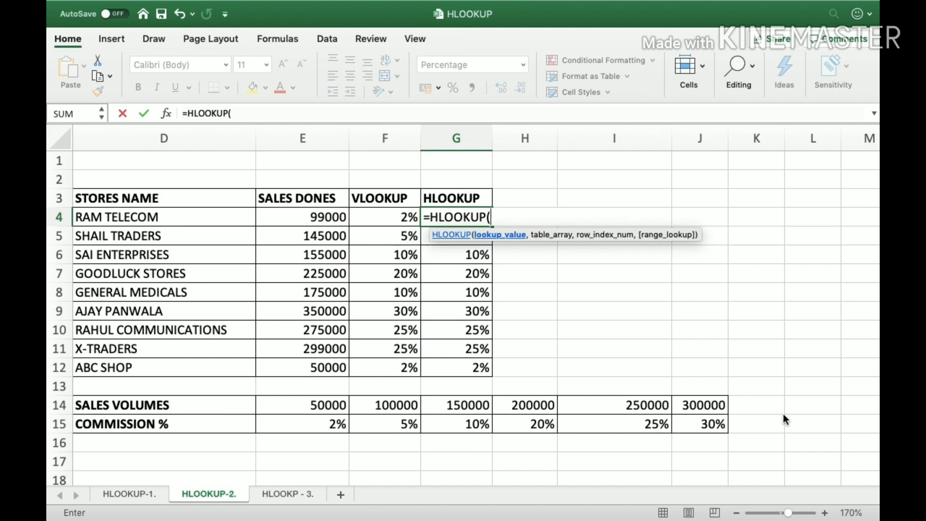
key(Left)
key(Left)
Set the HLOOKUP table array to the horizontal commission table as the absolute range $E$14:$J$15
text(,)
key(Down)
key(Down)
key(Down)
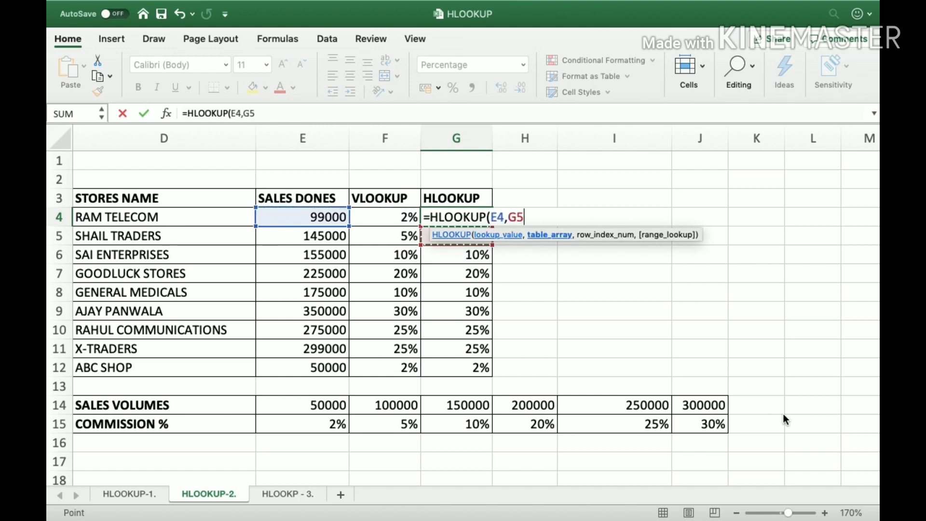
key(Down)
key(Down)
key(Down)
key(Down)
key(Down)
key(Down)
key(Down)
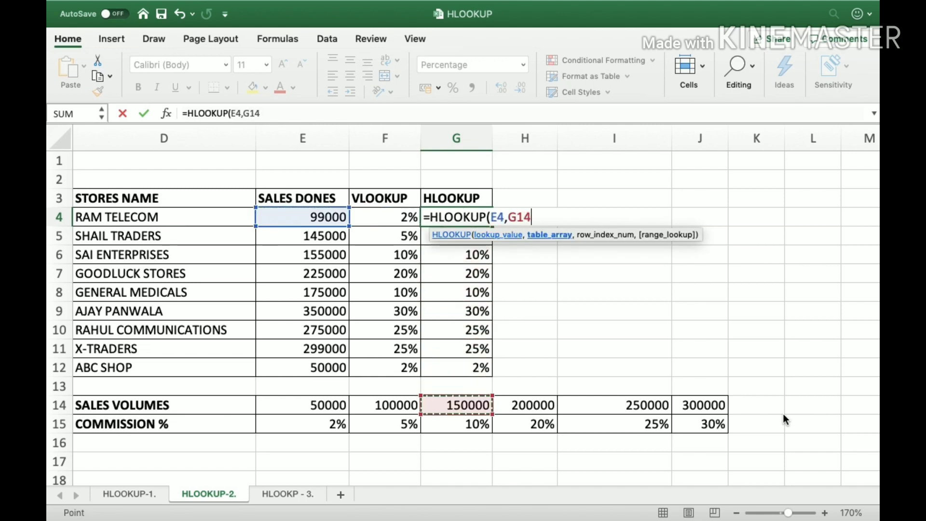
key(Left)
key(Left)
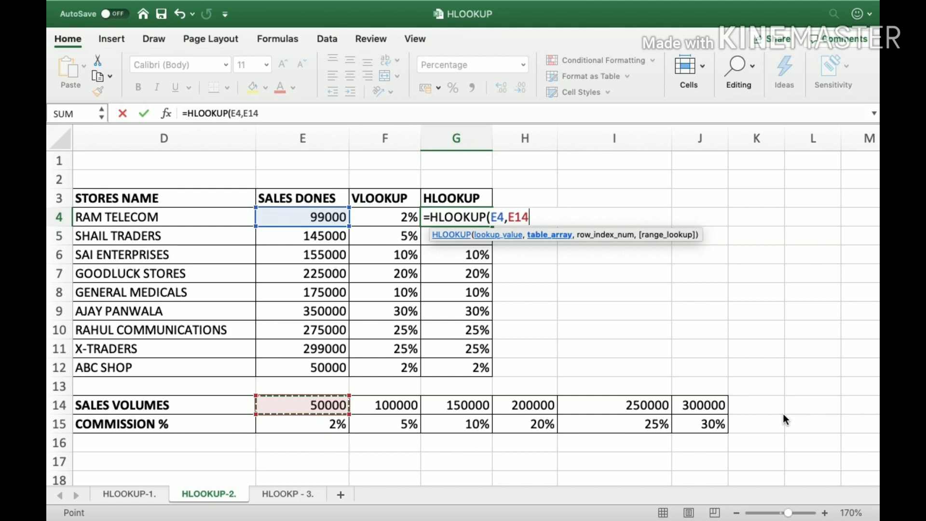
key(shift+Right)
key(shift+Right)
key(shift+Right)
key(shift+Right)
key(shift+Right)
key(shift+Down)
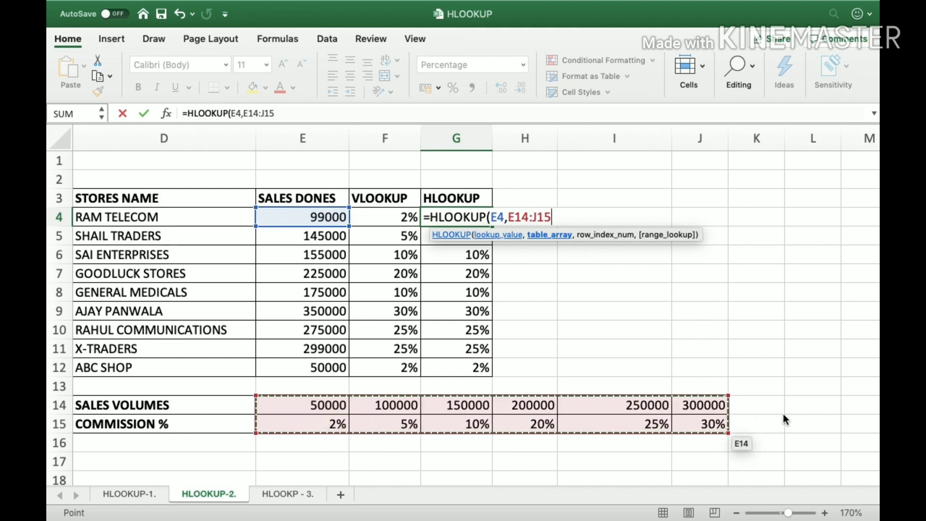
key(F4)
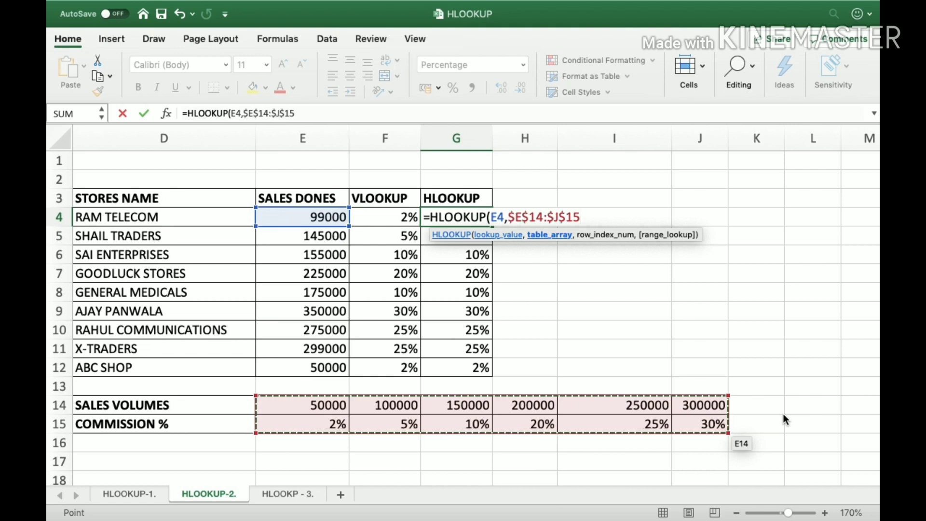
Complete the G4 HLOOKUP with row index 2 and range lookup 1 for an approximate match
text(,2,)
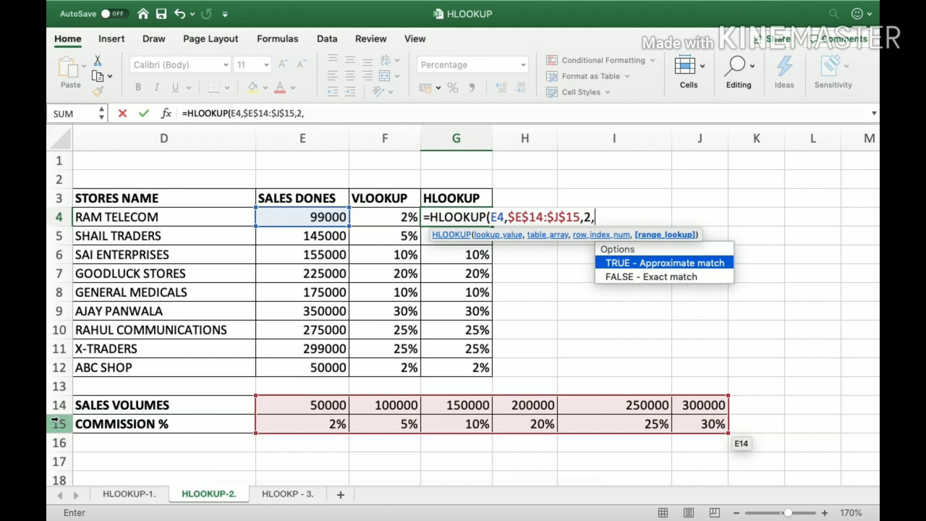
text(1))
key(Return)
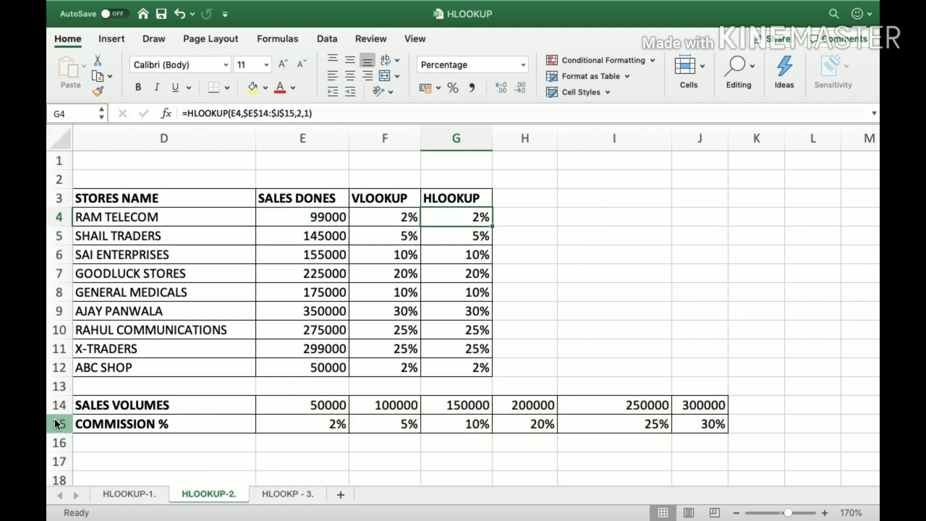
key(ctrl+c)
key(shift+Down)
key(shift+Down)
key(shift+Down)
key(shift+Down)
key(shift+Down)
key(shift+Down)
key(shift+Down)
key(shift+Down)
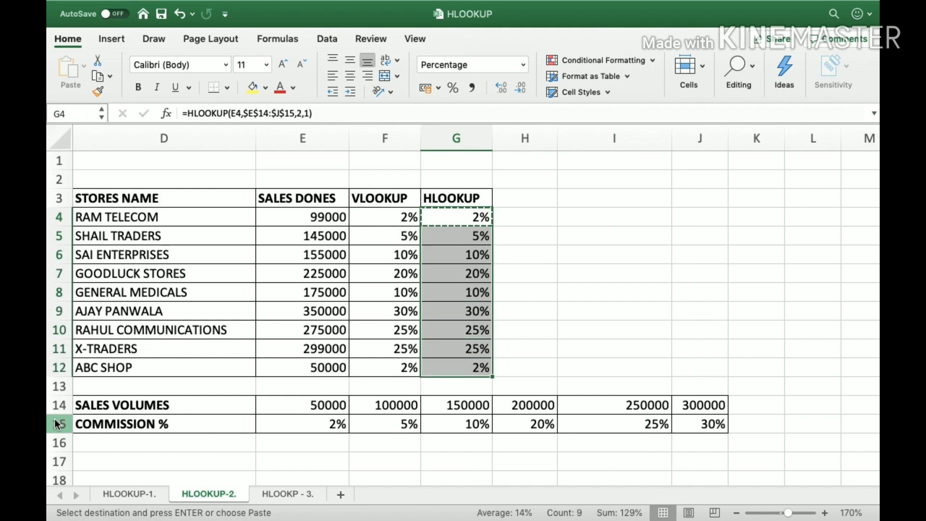
key(Escape)
Clear the existing HLOOKUP results from G5 through G12
key(Down)
key(shift+Down)
key(shift+Down)
key(shift+Down)
key(shift+Down)
key(shift+Down)
key(shift+Down)
key(shift+Down)
key(Delete)
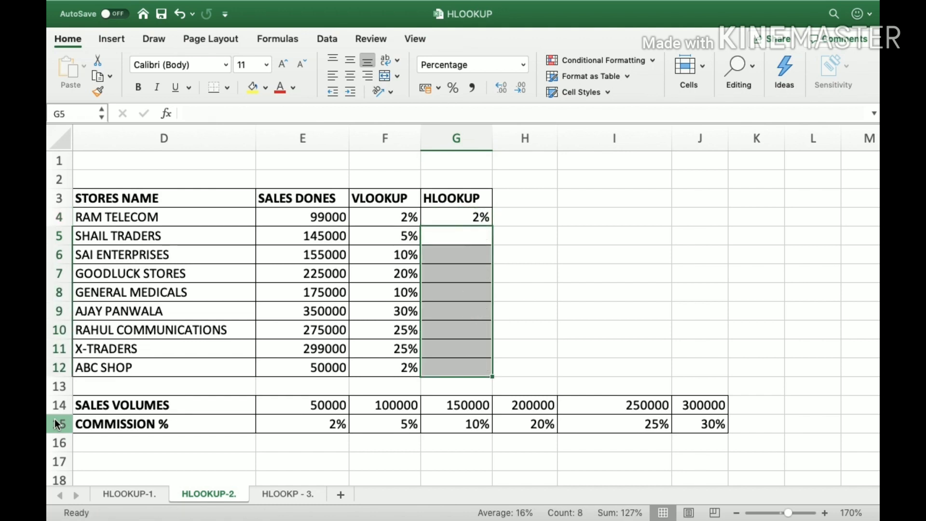
Copy the HLOOKUP formula from G4 down through G12 for the remaining stores
key(Up)
key(ctrl+c)
key(shift+Down)
key(shift+Down)
key(shift+Down)
key(shift+Down)
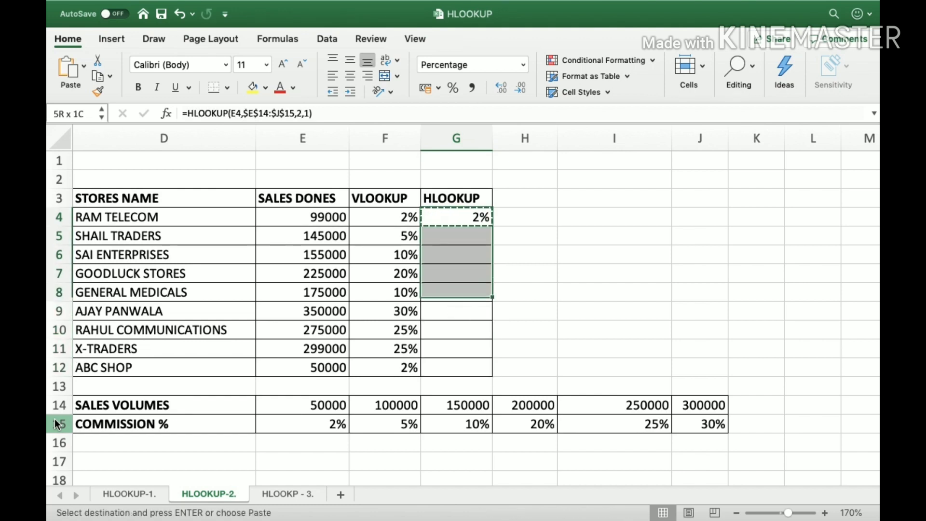
key(shift+Down)
key(shift+Down)
key(shift+Down)
key(shift+Down)
key(Return)
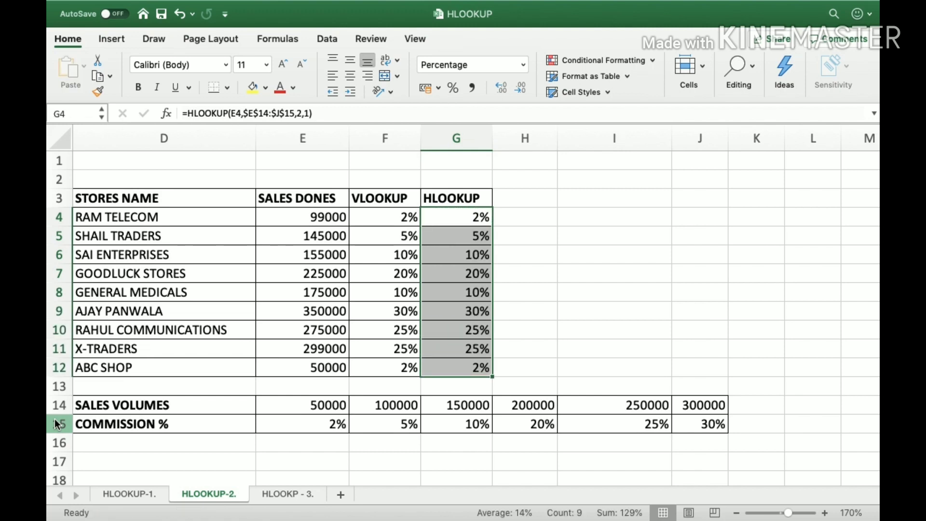
key(Down)
key(Down)
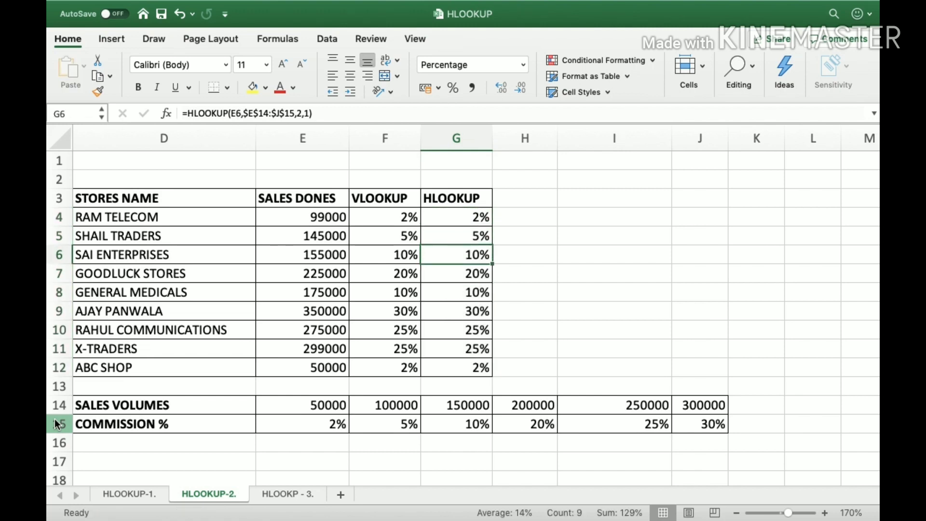
Review the vertical commission table in A3:B9 alongside the store results and the horizontal table on the HLOOKUP-2. sheet
key(Up)
key(Up)
key(Left)
key(Left)
key(Left)
key(Left)
key(Left)
key(Left)
key(Right)
key(Right)
key(Right)
key(Right)
key(Right)
key(Right)
key(Right)
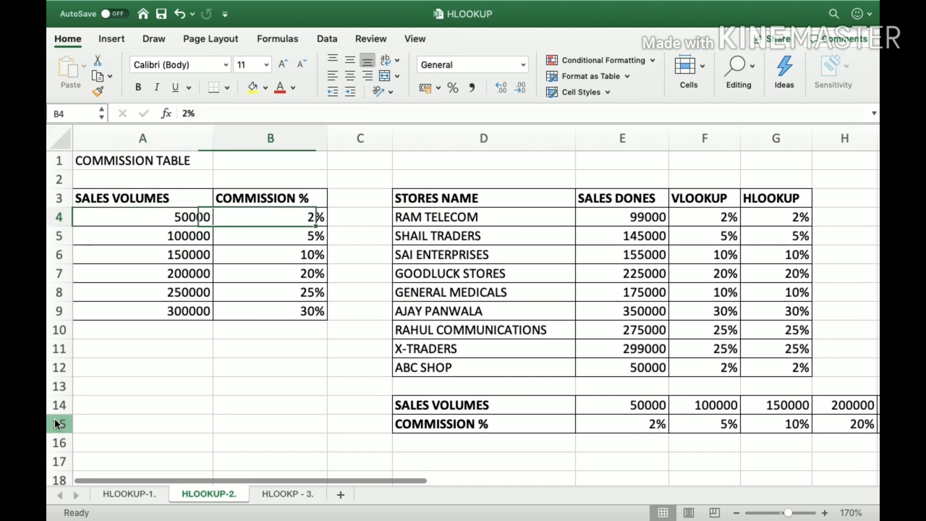
key(Right)
key(Right)
key(Right)
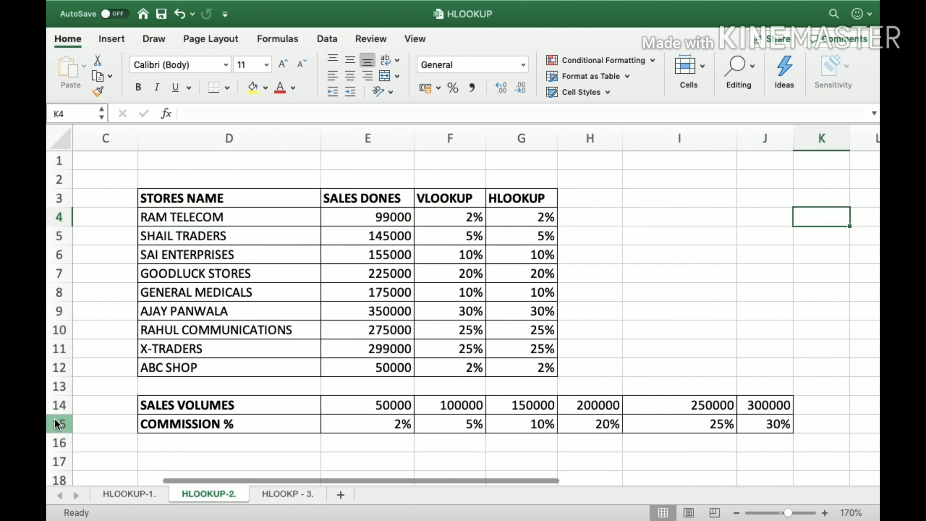
Open the HLOOKP - 3. sheet and enlarge its view to 210%
click(268, 493)
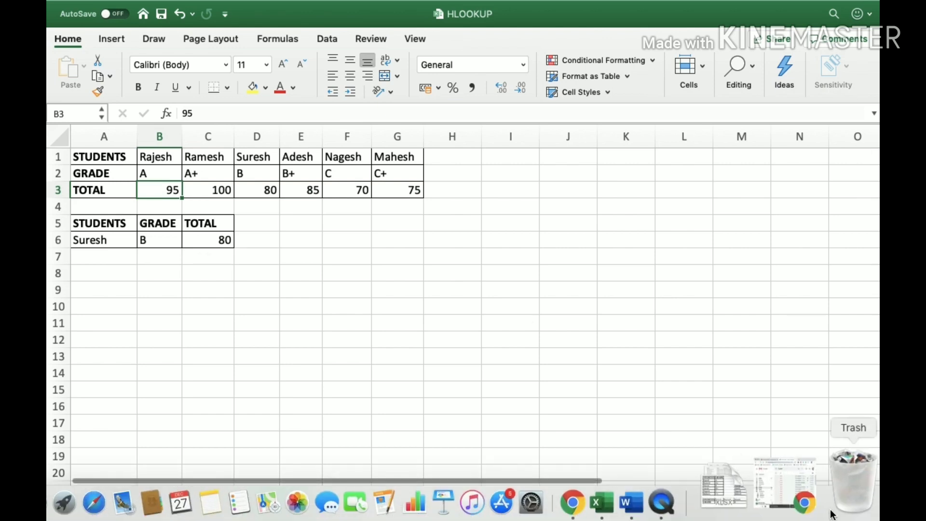
click(825, 513)
click(824, 513)
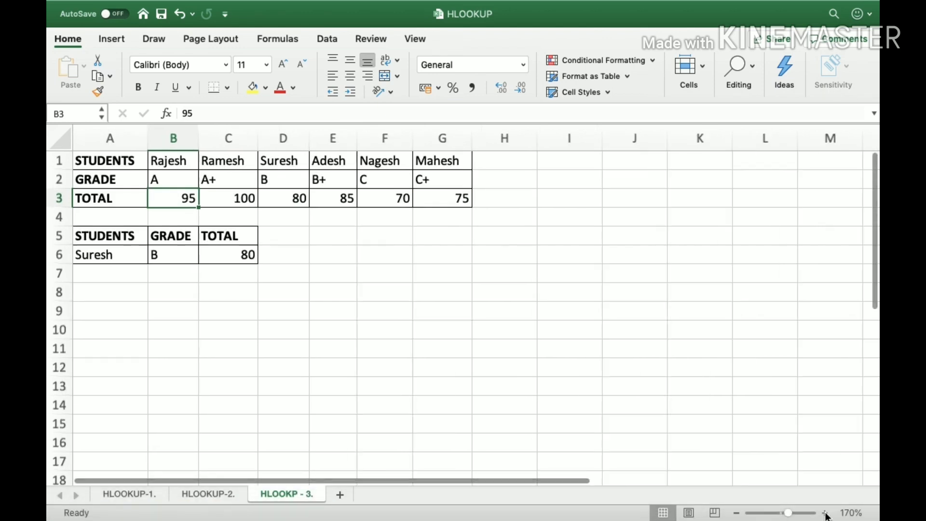
click(824, 513)
click(824, 513)
click(824, 513)
click(824, 514)
Fill the lookup table's header cells A5:C5 (STUDENTS, GRADE, TOTAL) with yellow
click(149, 262)
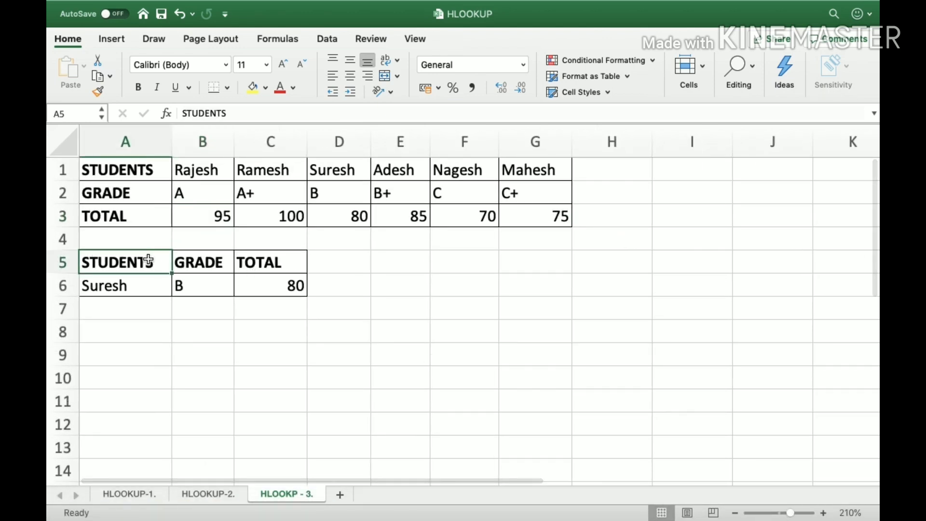
click(145, 178)
click(141, 200)
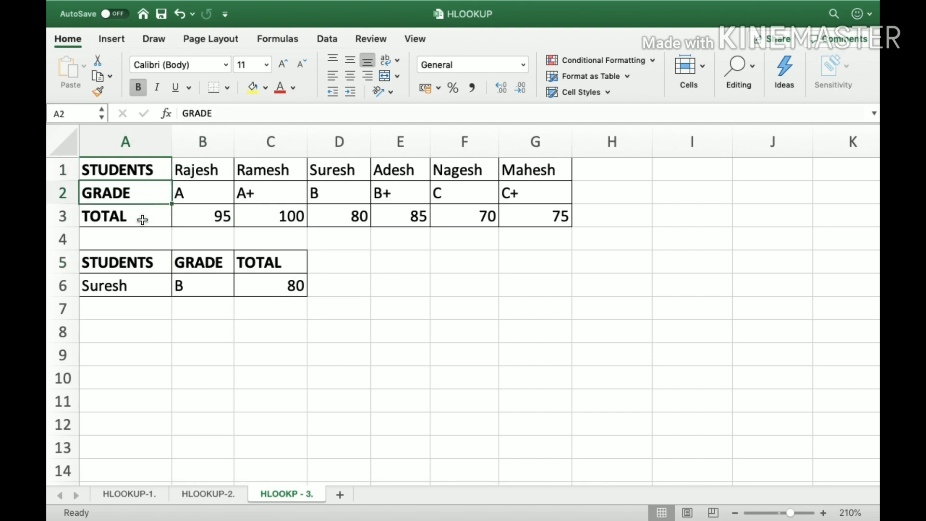
click(143, 217)
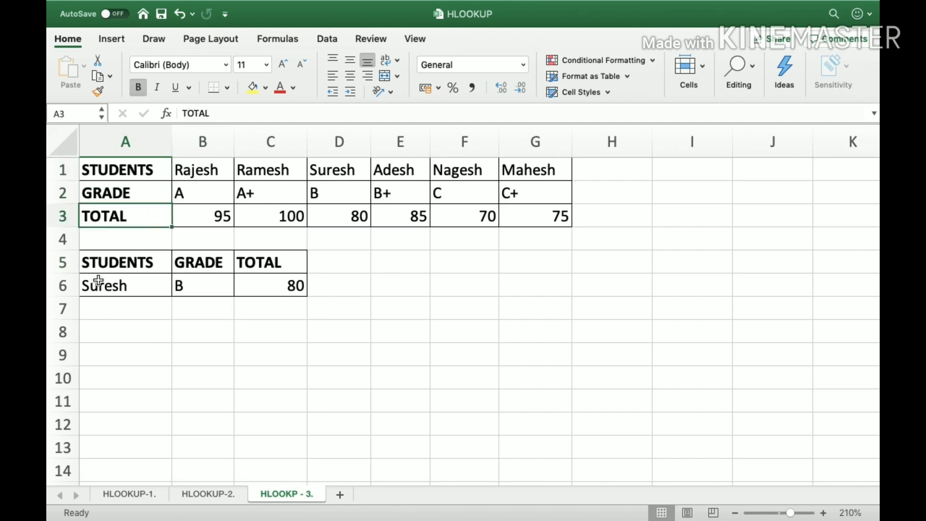
drag(99, 265, 269, 272)
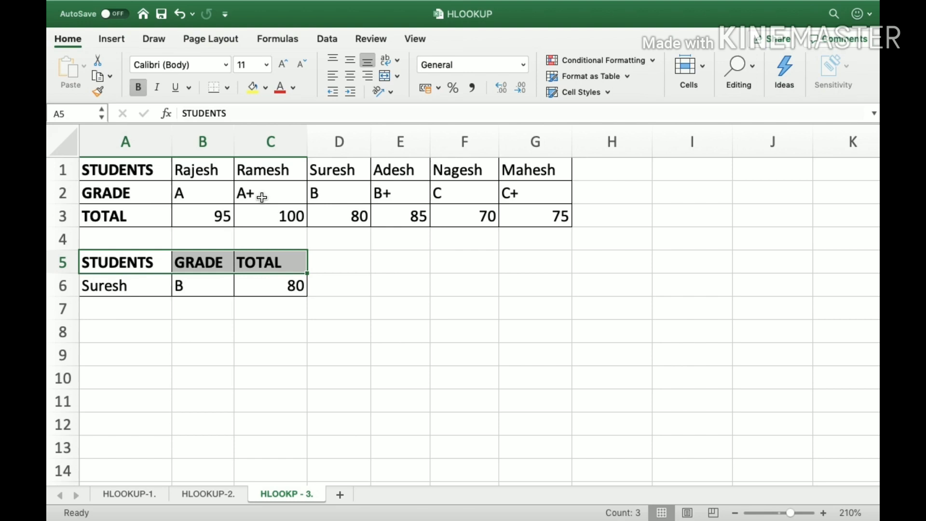
click(253, 87)
Try the existing lookups by choosing the second student and the fifth student from the A6 list
click(147, 284)
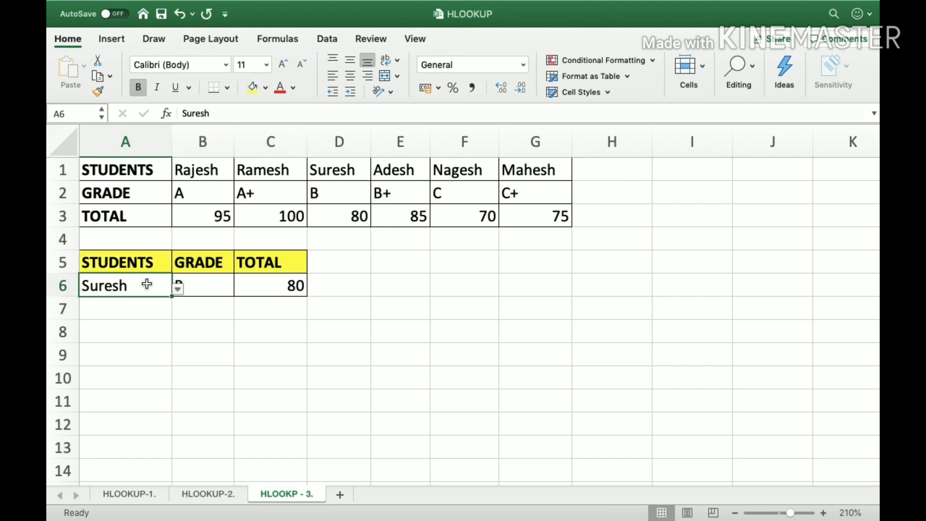
click(178, 288)
click(105, 316)
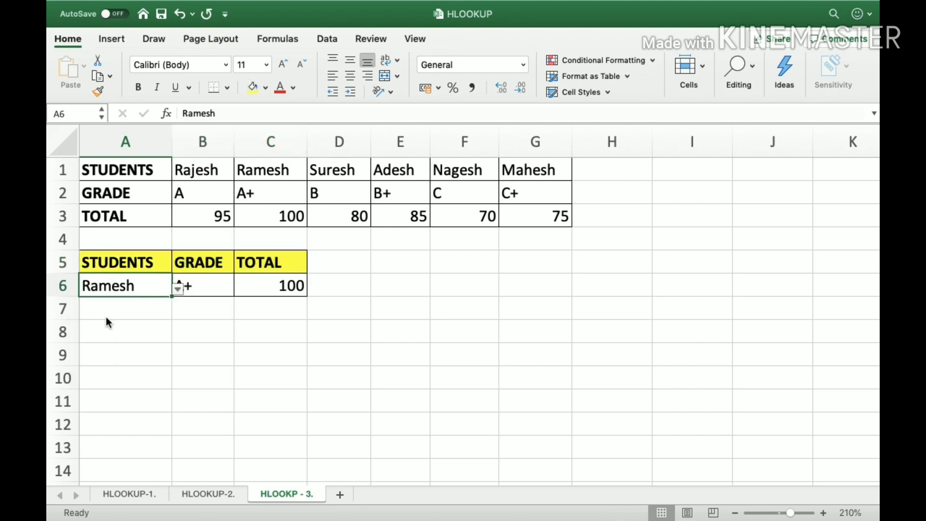
click(177, 290)
click(116, 358)
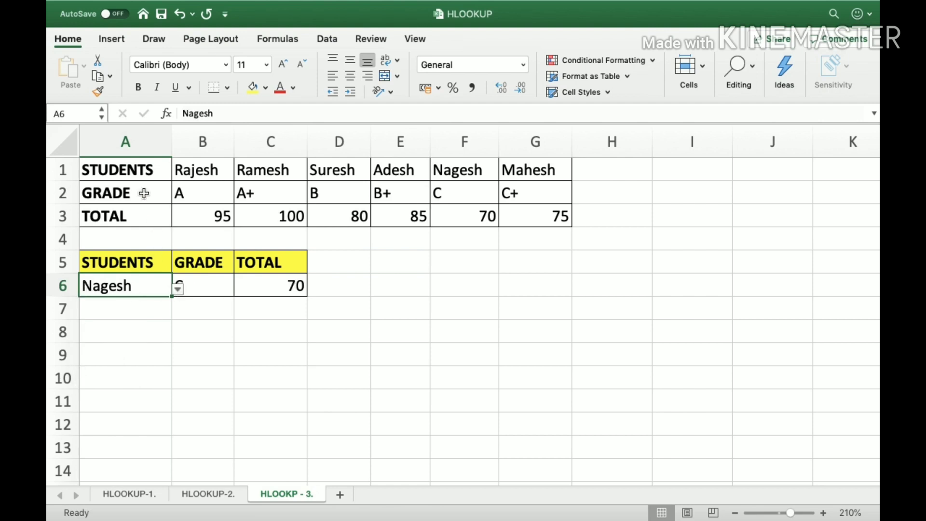
Clear the existing GRADE and TOTAL lookup formulas from B6:C6 below the student data table
mouse_move(144, 174)
mouse_down()
mouse_move(144, 216)
mouse_move(527, 206)
mouse_up()
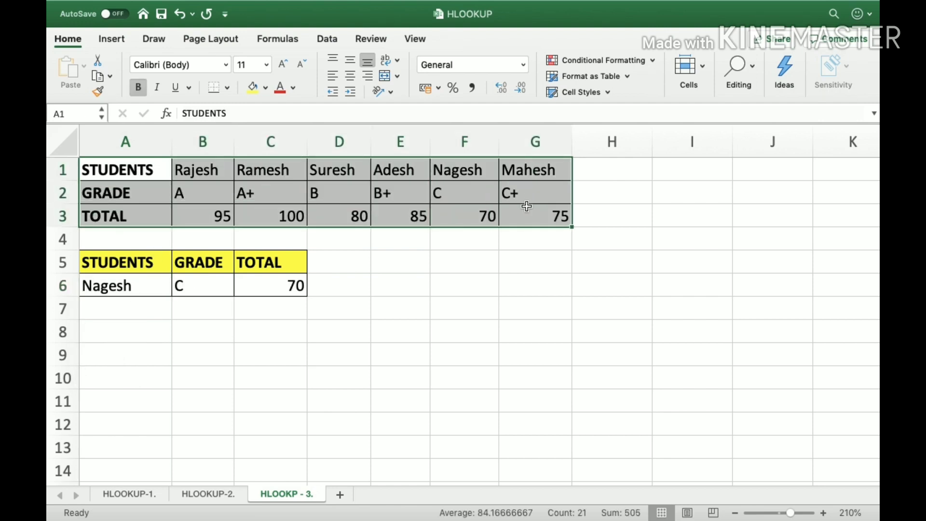
key(Down)
key(Down)
key(Down)
key(Down)
key(Down)
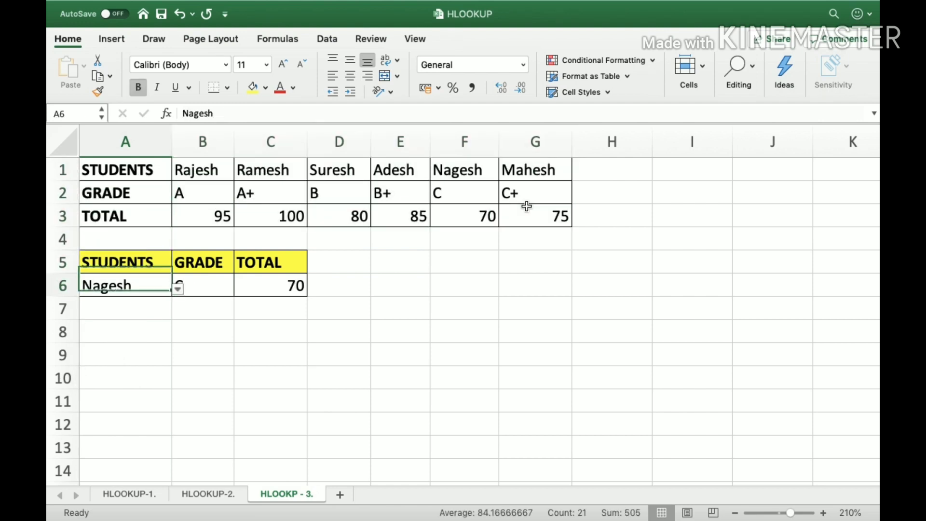
key(Right)
key(Left)
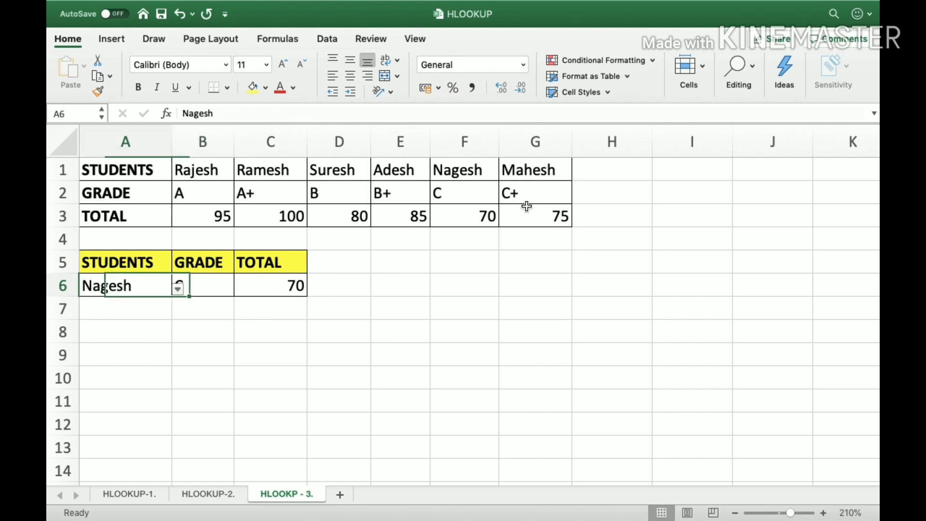
key(Right)
key(shift+Right)
key(Delete)
key(Left)
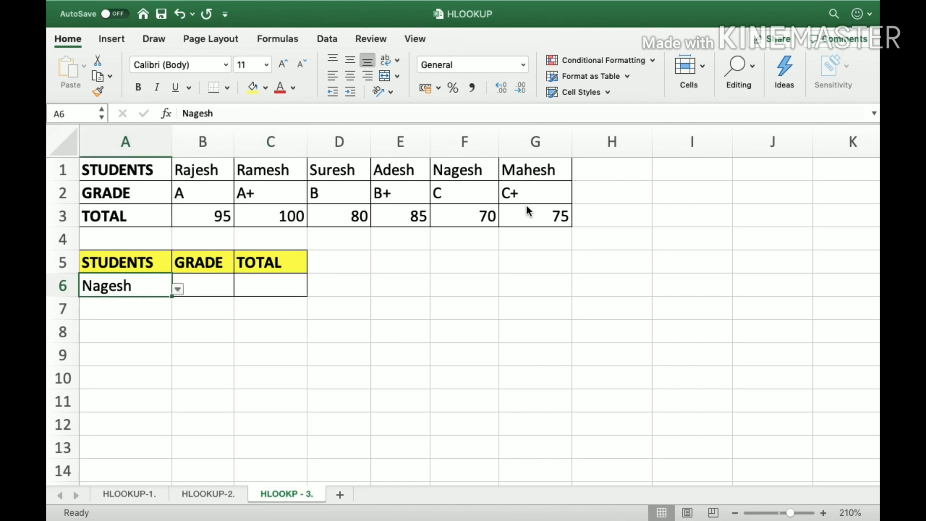
Choose the second student and the third student from the A6 list with the result cells empty
click(178, 289)
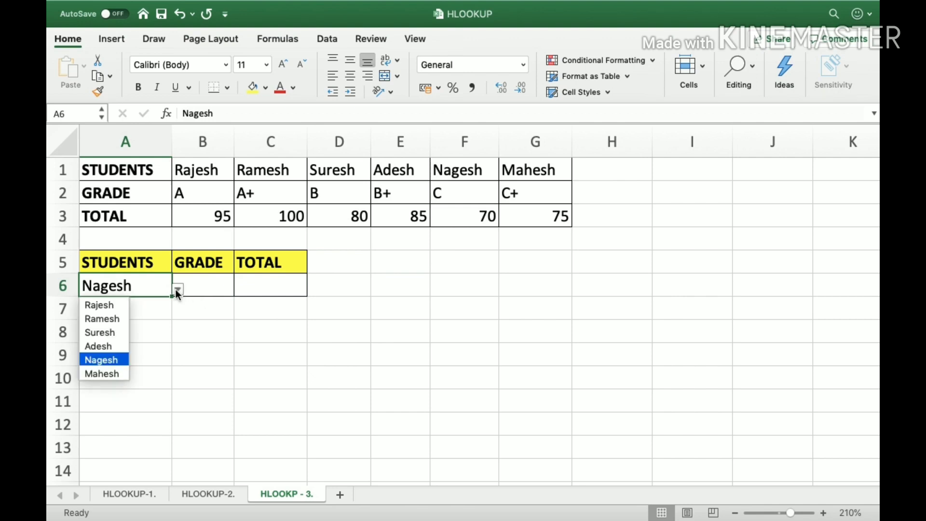
click(99, 317)
click(177, 291)
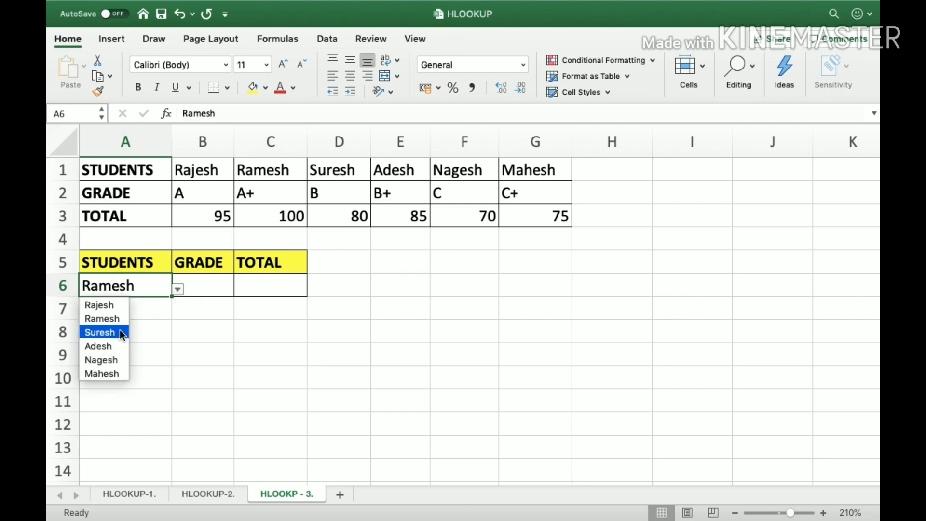
click(120, 329)
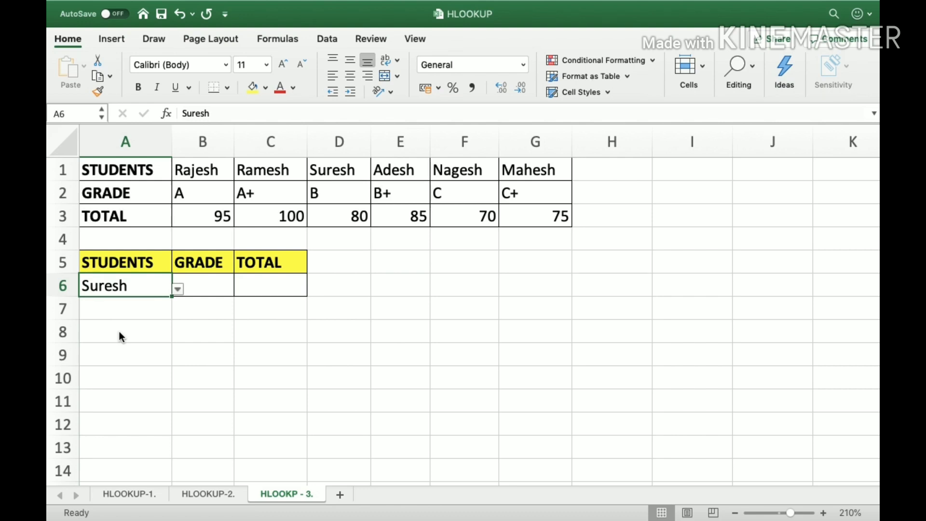
Begin an HLOOKUP formula in the GRADE cell B6 with A6 as the lookup value
click(197, 282)
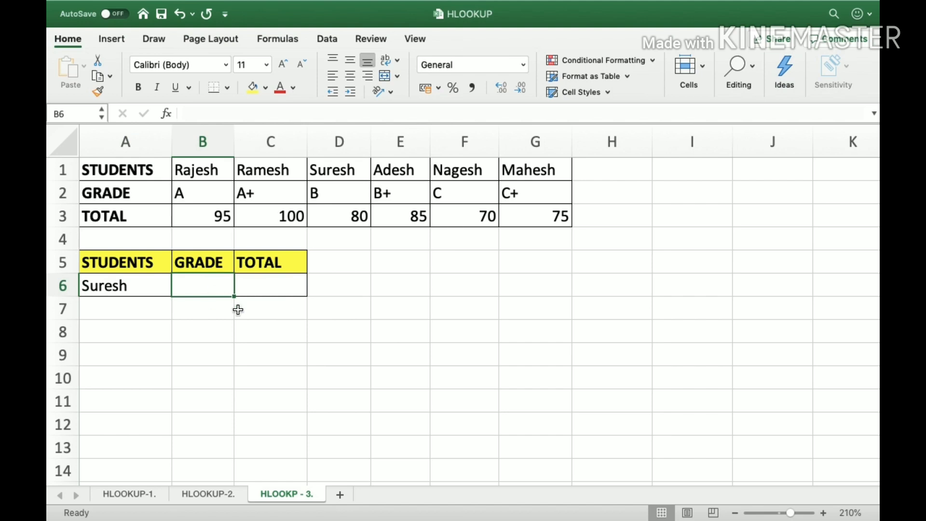
text(=HLOO)
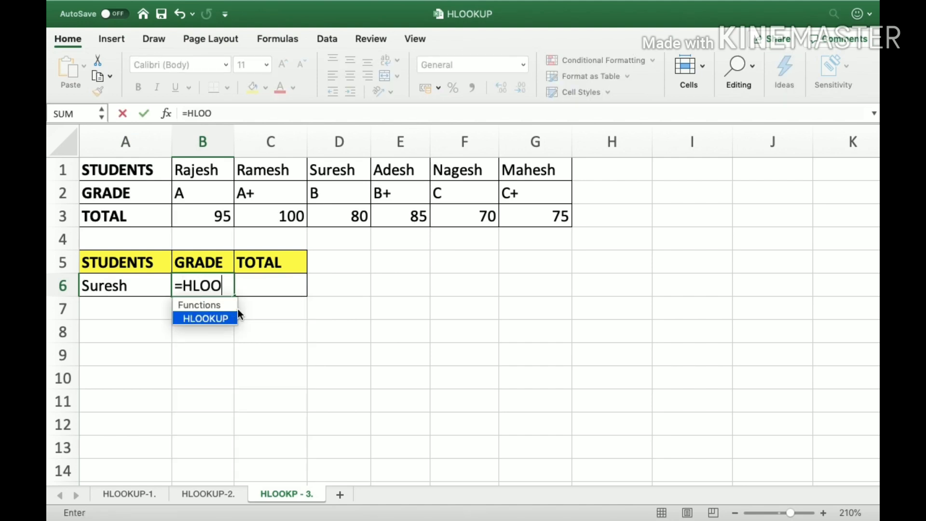
key(Tab)
key(Left)
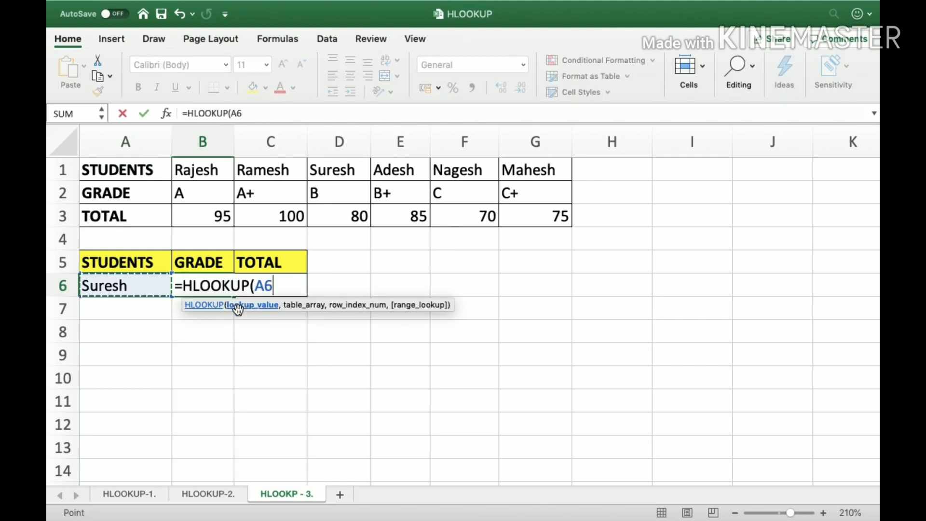
text(,)
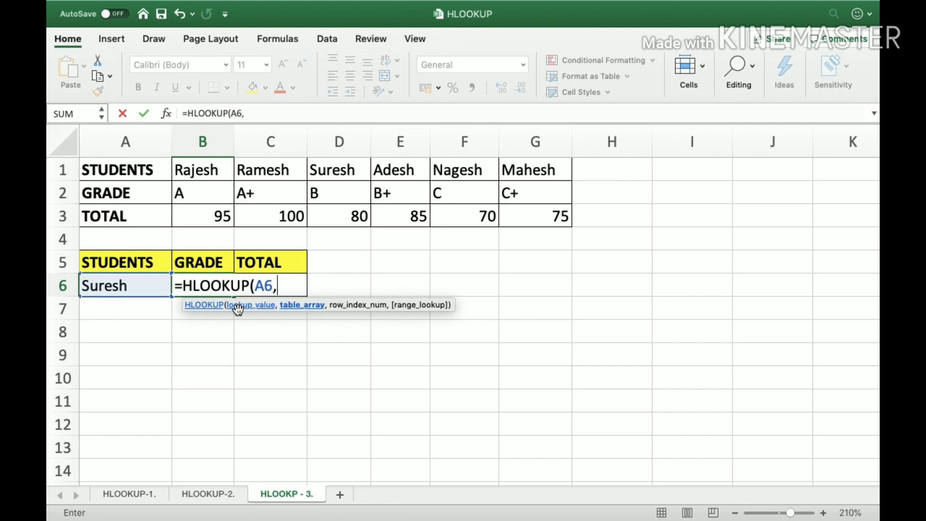
Set the B6 HLOOKUP table array to the student data range B1:G3
key(Up)
key(Up)
key(Up)
key(Up)
key(Up)
key(shift+Right)
key(shift+Right)
key(shift+Right)
key(shift+Right)
key(shift+Right)
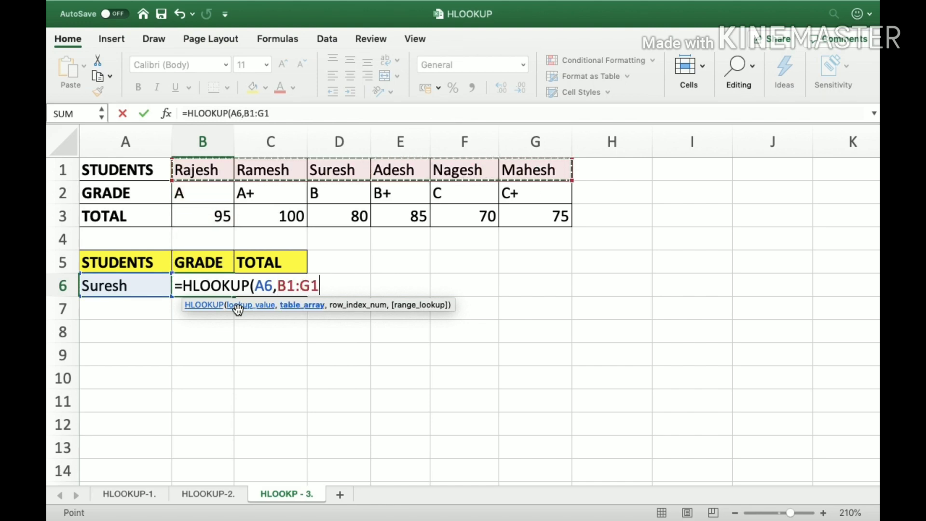
key(shift+Down)
key(shift+Down)
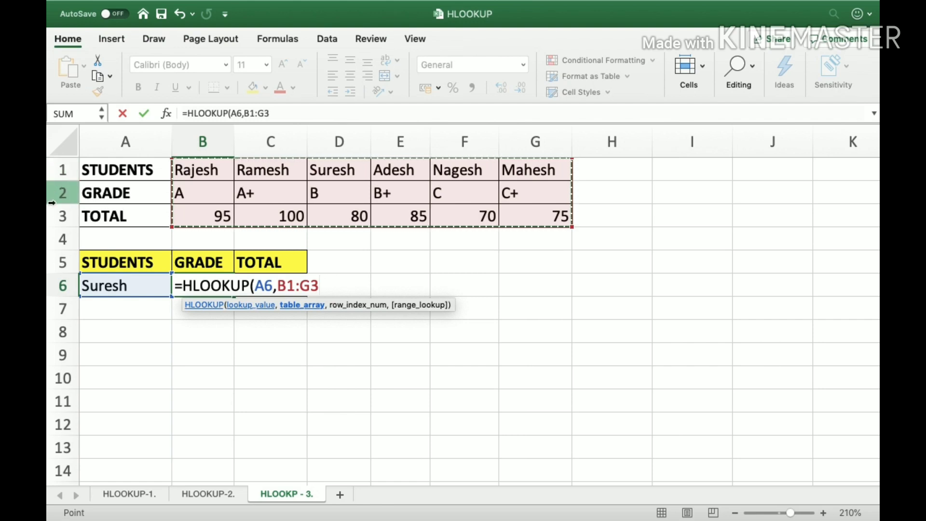
Complete the B6 HLOOKUP with row index 2 and range lookup 0 for an exact match
text(,2,)
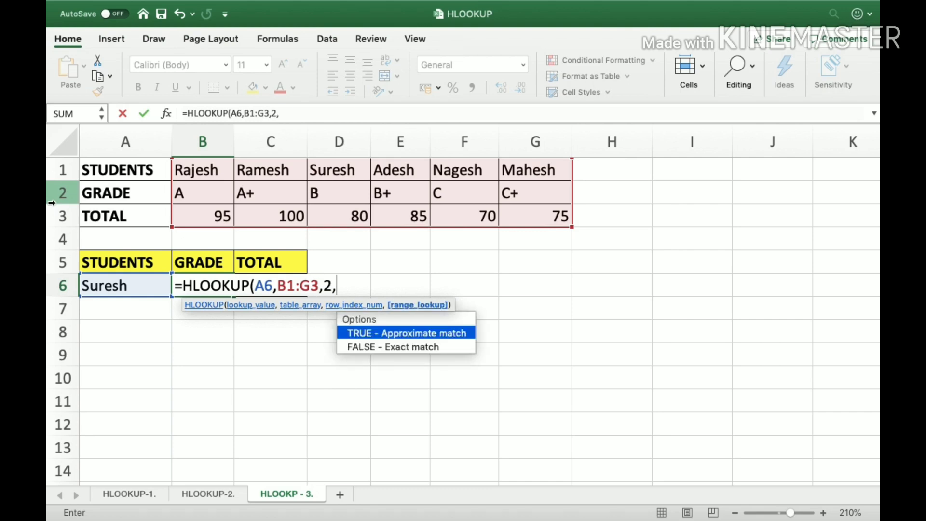
text(0))
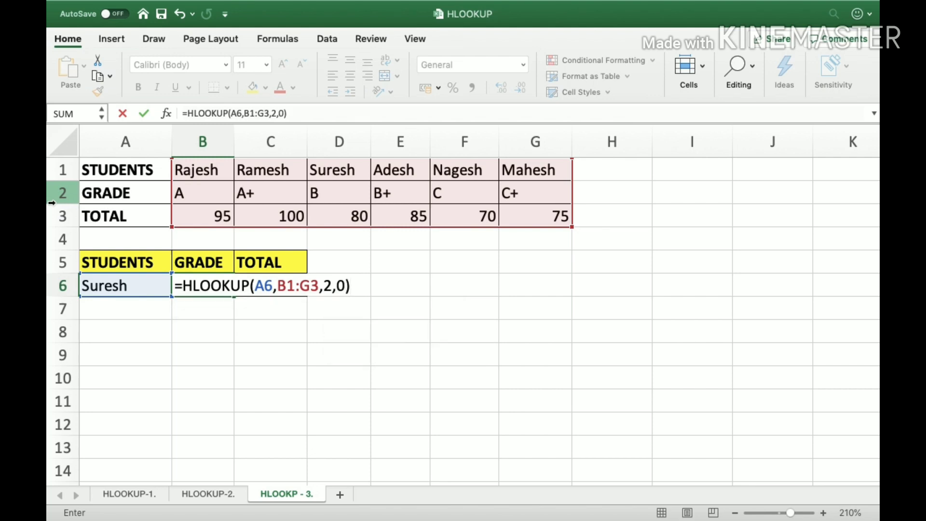
key(Return)
Choose the fifth student from the A6 list and check the grade returned in B6
key(Up)
key(Left)
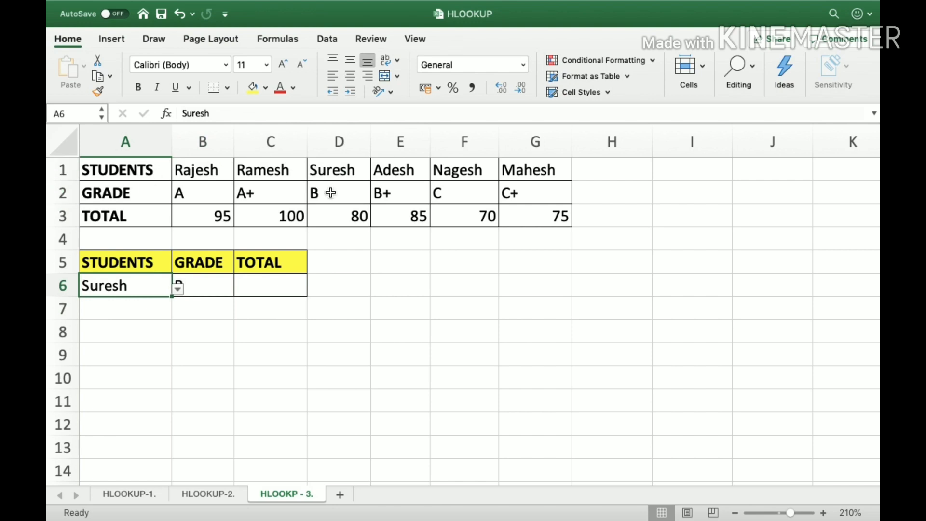
click(178, 289)
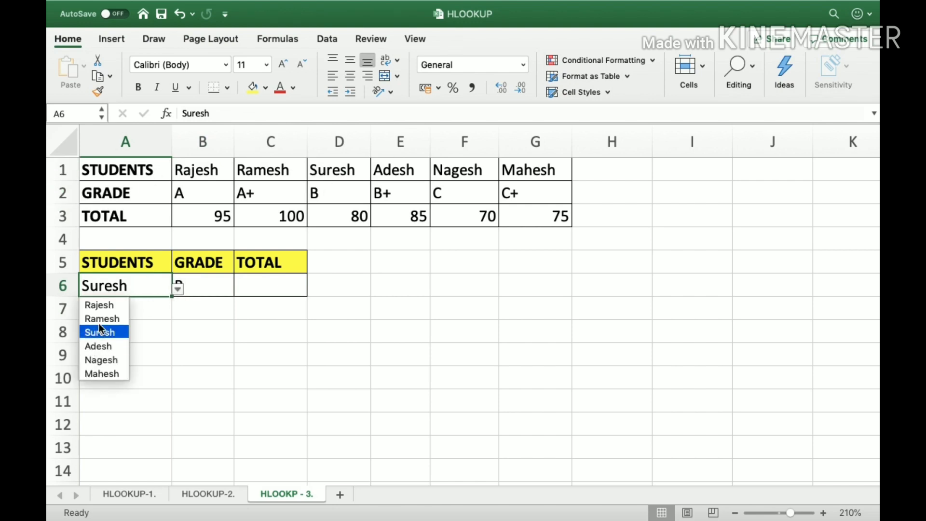
click(97, 360)
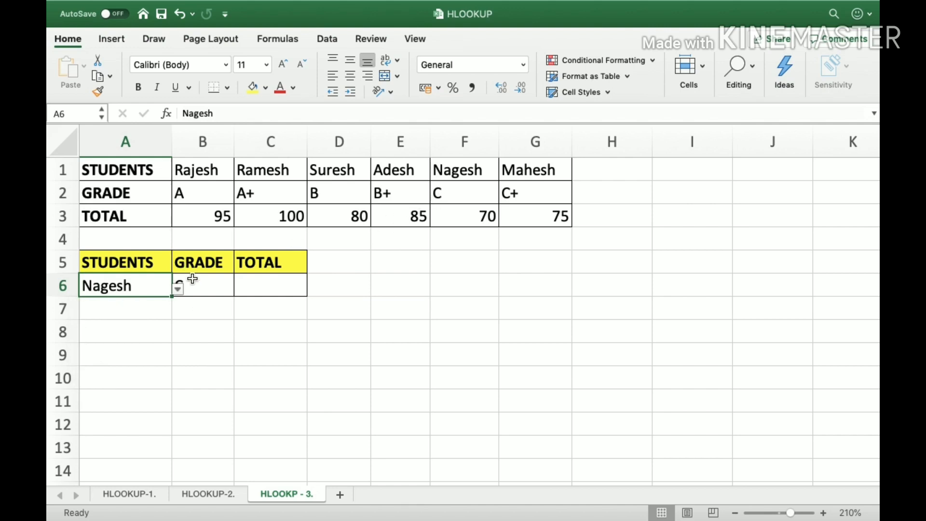
click(195, 285)
Begin an HLOOKUP formula in the TOTAL cell C6 with A6 as the lookup value
click(297, 288)
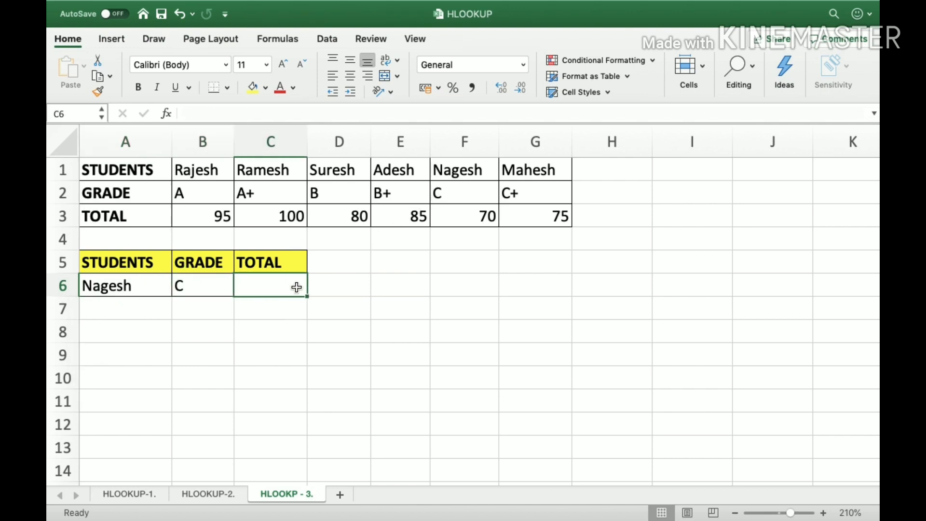
text(=HLOO)
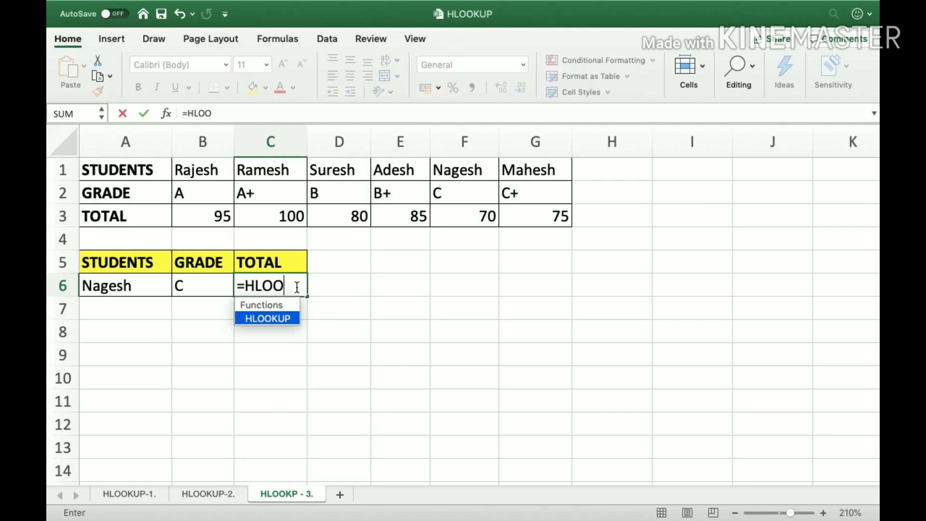
key(Tab)
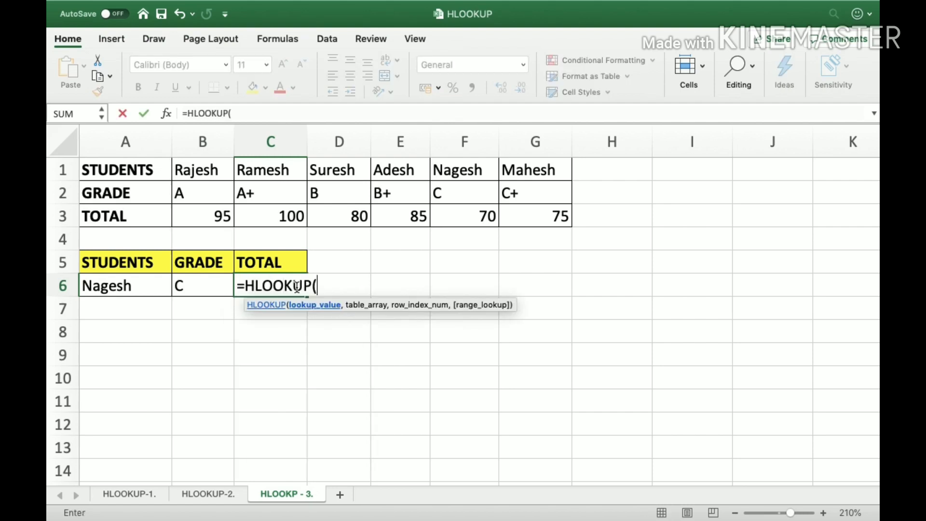
key(Left)
key(Left)
text(,)
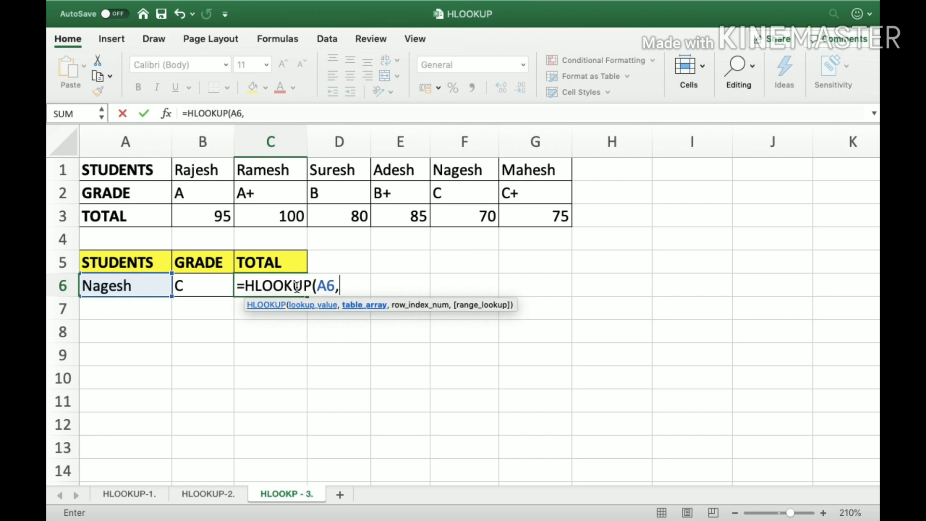
Set the C6 HLOOKUP table array to the student data range B1:G3
key(Up)
key(Up)
key(Up)
key(Up)
key(Up)
key(Left)
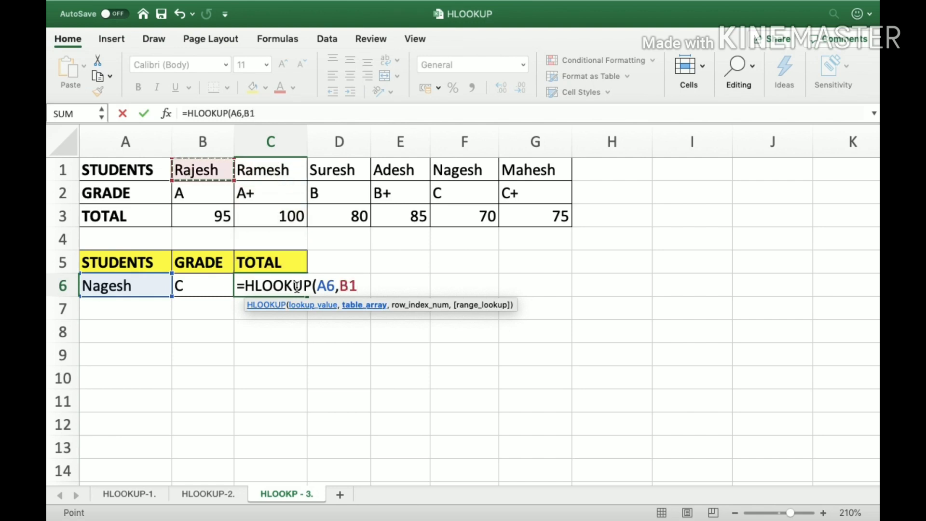
key(shift+Right)
key(shift+Right)
key(shift+Right)
key(shift+Right)
key(shift+Right)
key(shift+Down)
key(shift+Down)
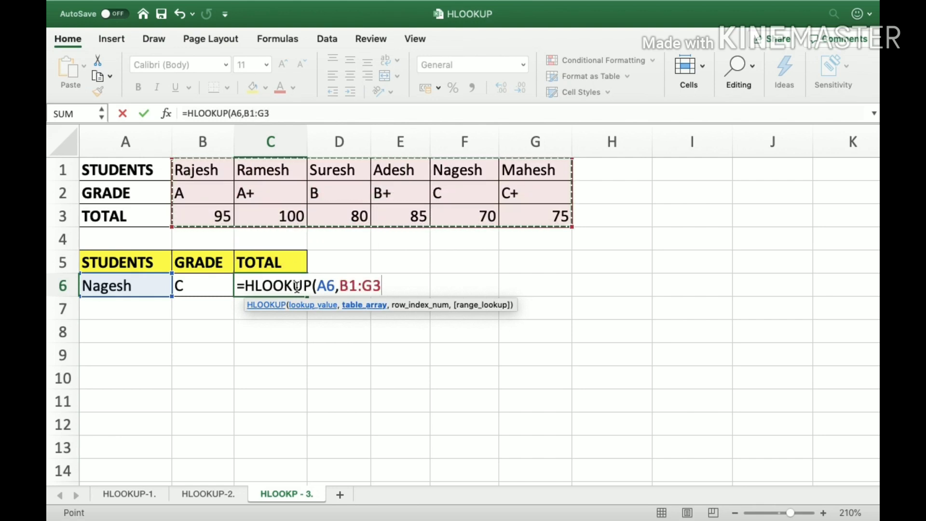
key(shift+Up)
key(shift+Up)
key(shift+Down)
key(shift+Down)
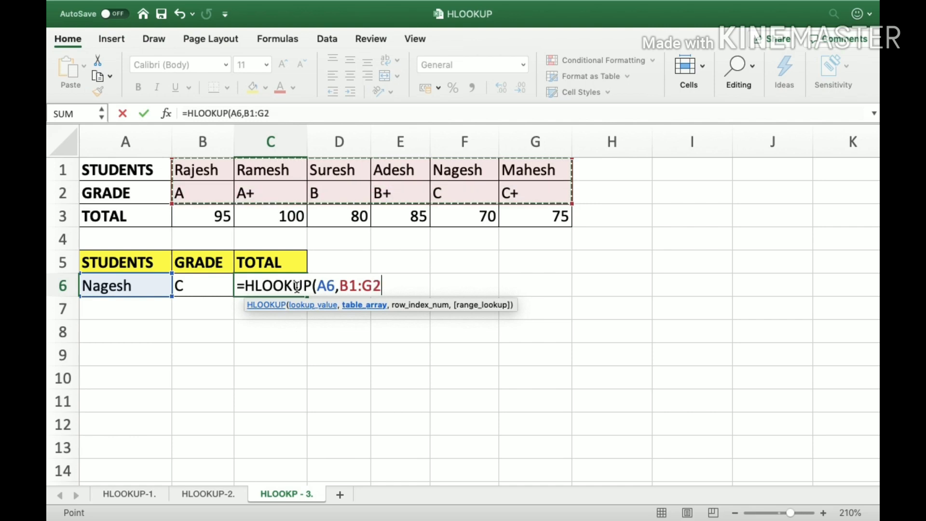
Complete the C6 HLOOKUP with row index 3 and range lookup 0, and check the result against the source total in F3
text(,)
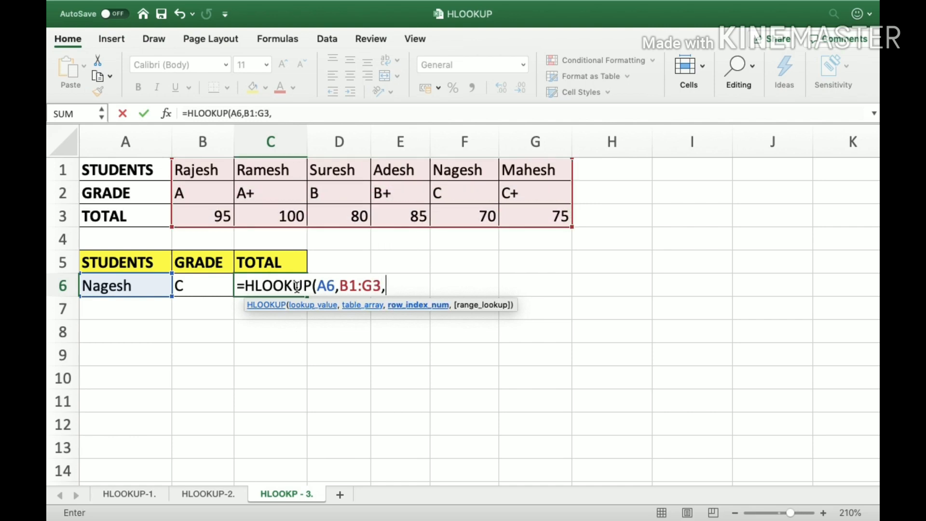
text(3,0)
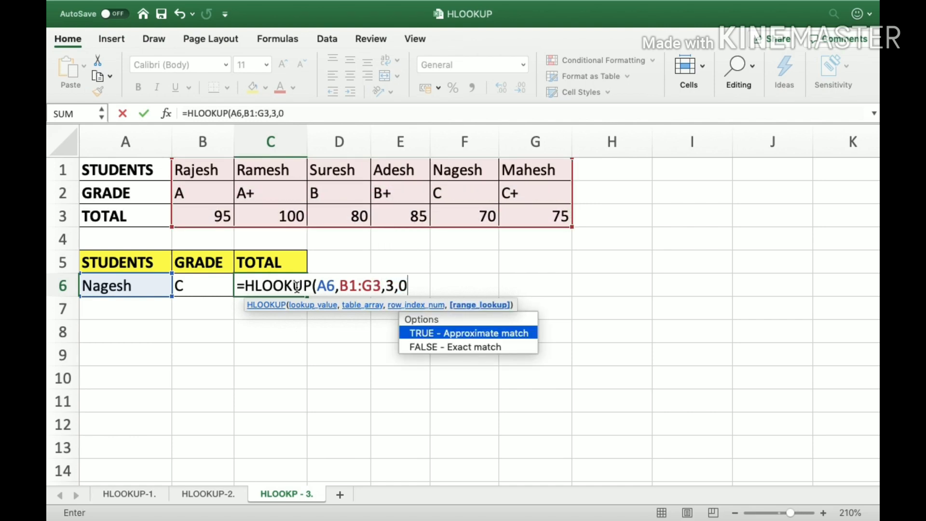
text())
key(Return)
click(295, 289)
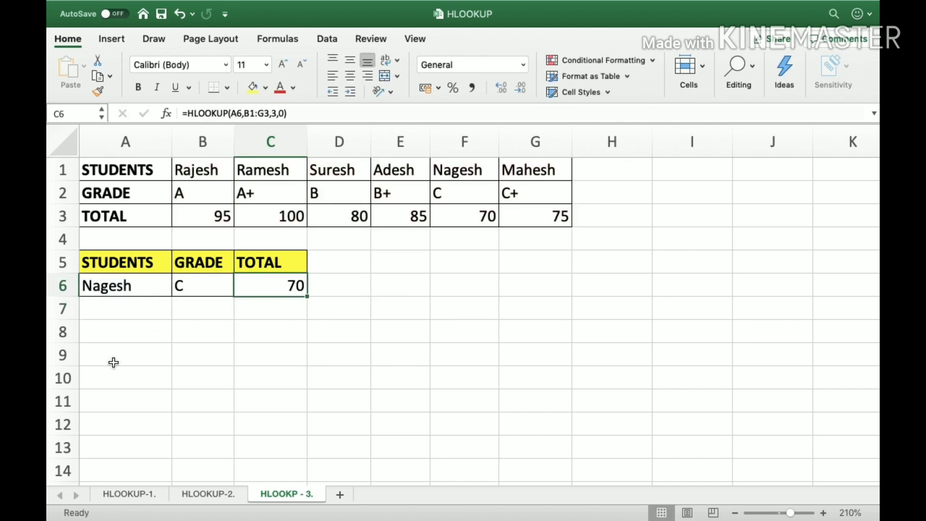
click(473, 218)
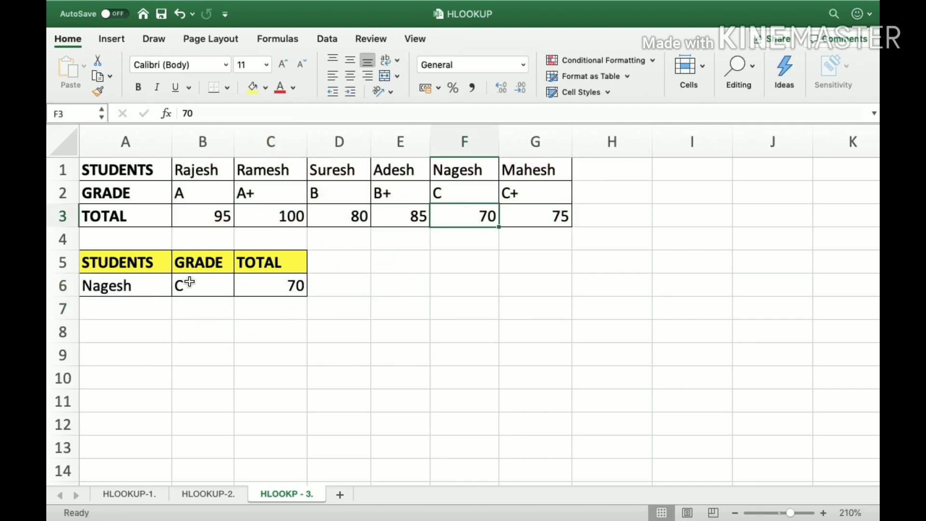
Choose the sixth student from the A6 list and compare the returned grade and total with the source data in column G
click(125, 289)
click(178, 288)
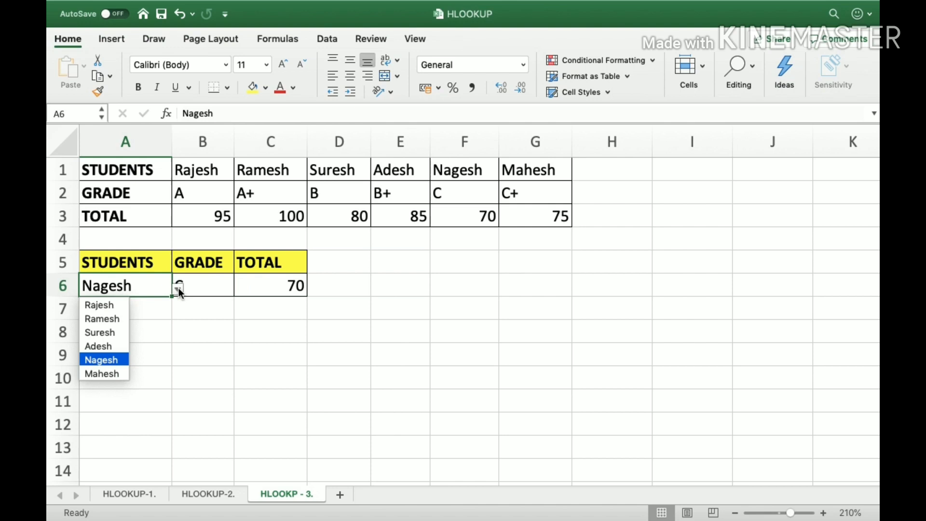
click(113, 375)
click(331, 369)
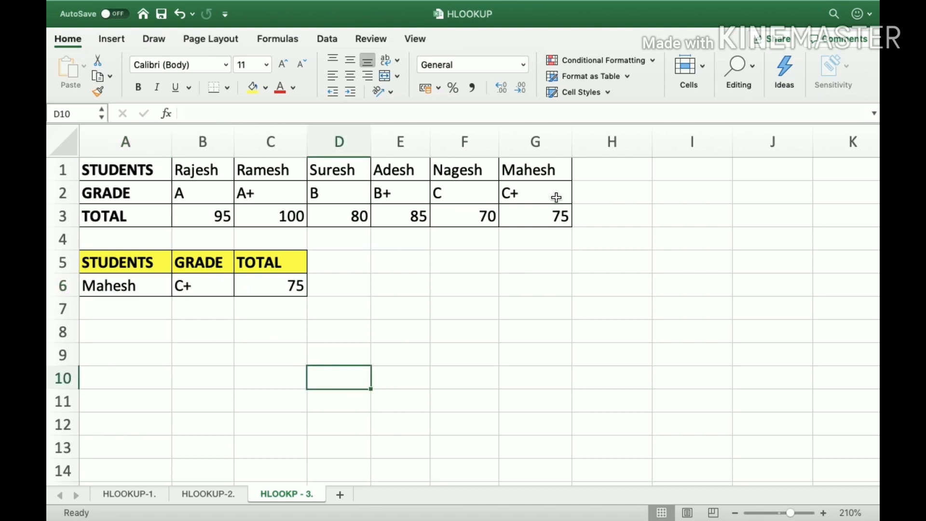
click(554, 219)
click(400, 355)
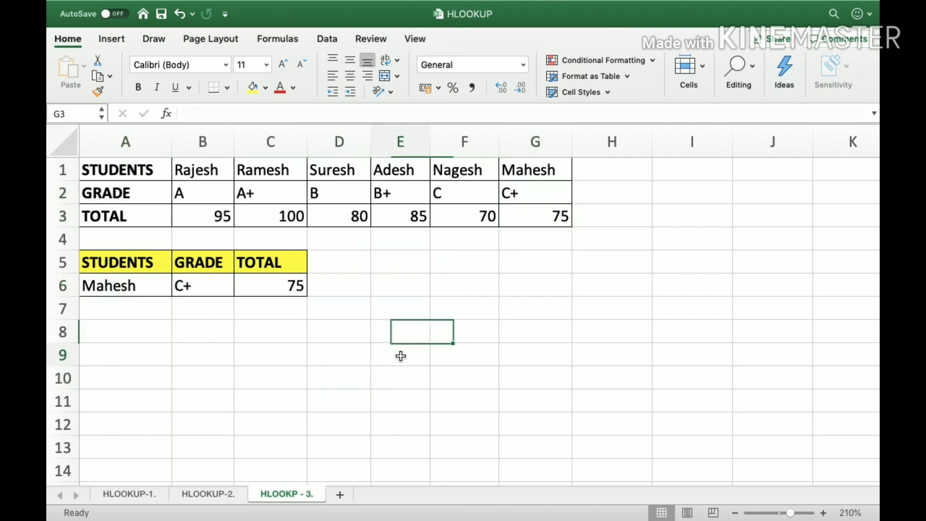